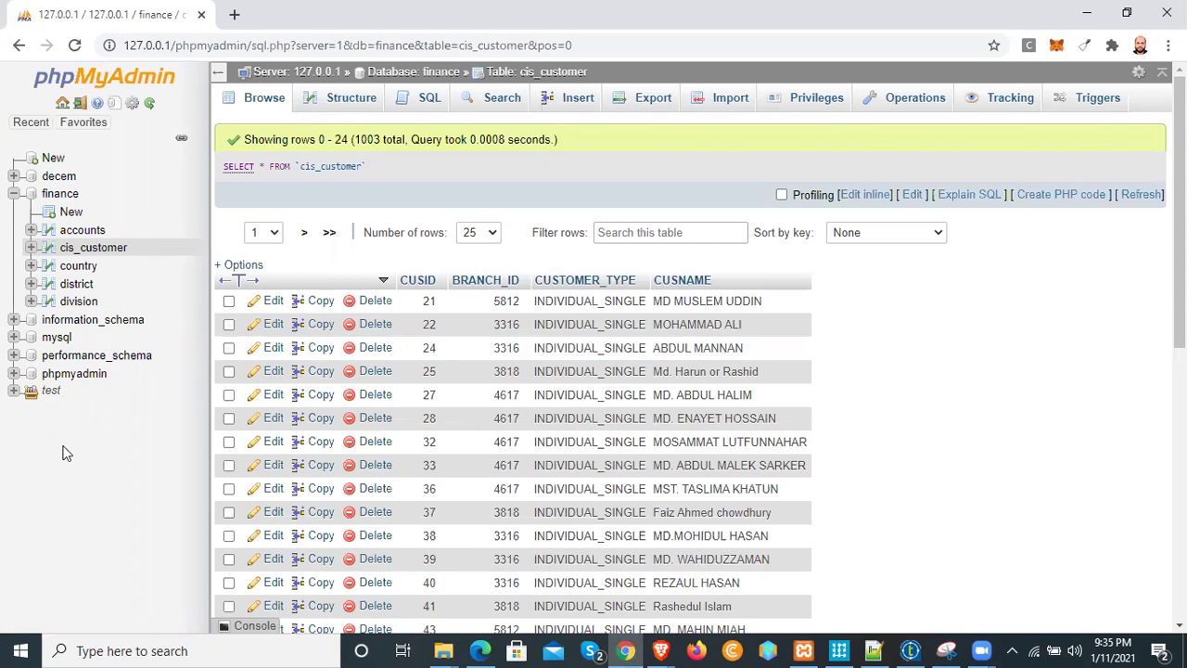
Browse the rows of the accounts table and of the cis_customer table in the finance database.
click(57, 234)
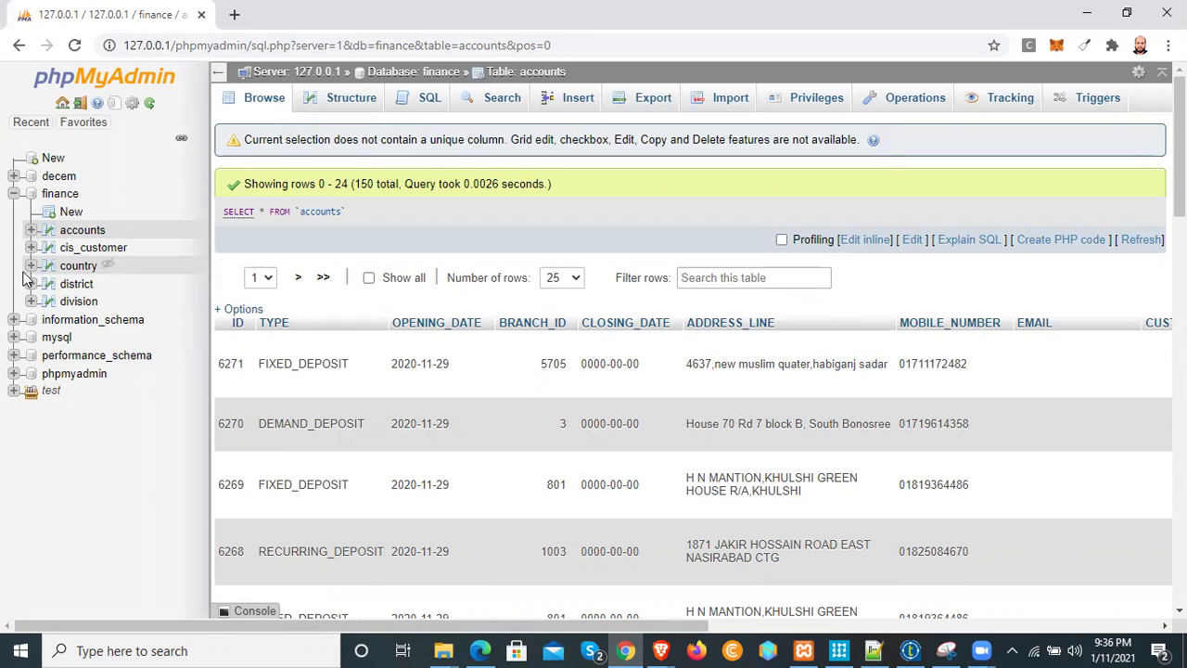
click(71, 251)
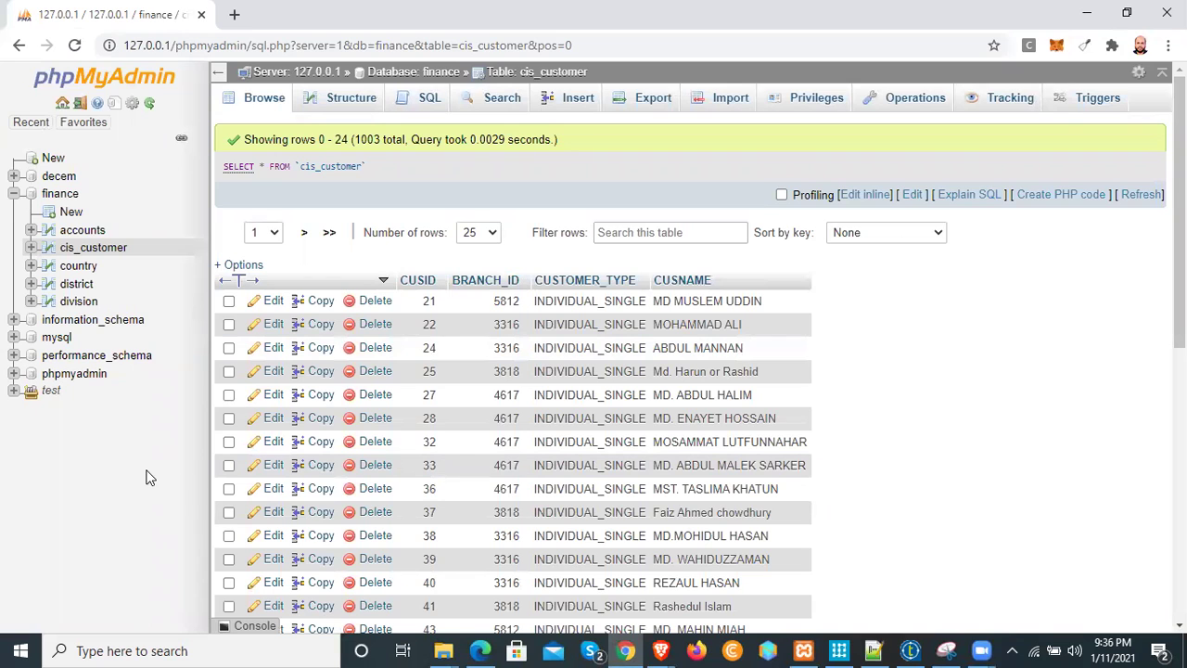
Switch to Notepad++ and highlight the DEMAND_DEPOSIT, RECURRING_DEPOSIT and FIXED_DEPOSIT product types in Products.csv.
click(874, 650)
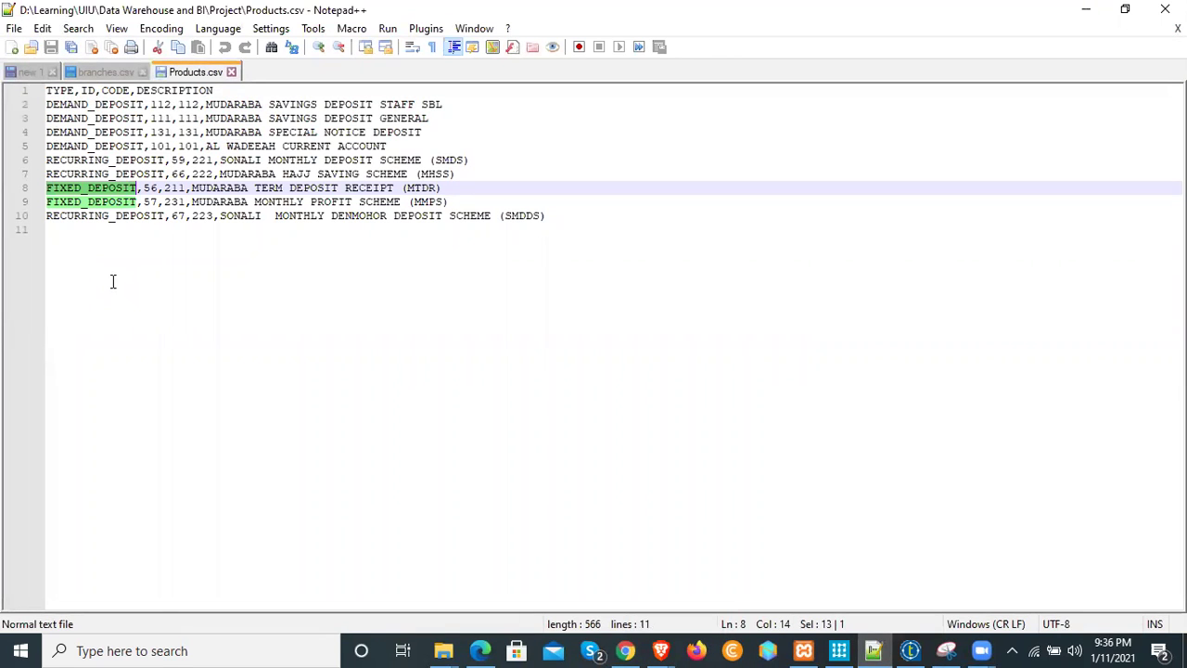
double_click(53, 106)
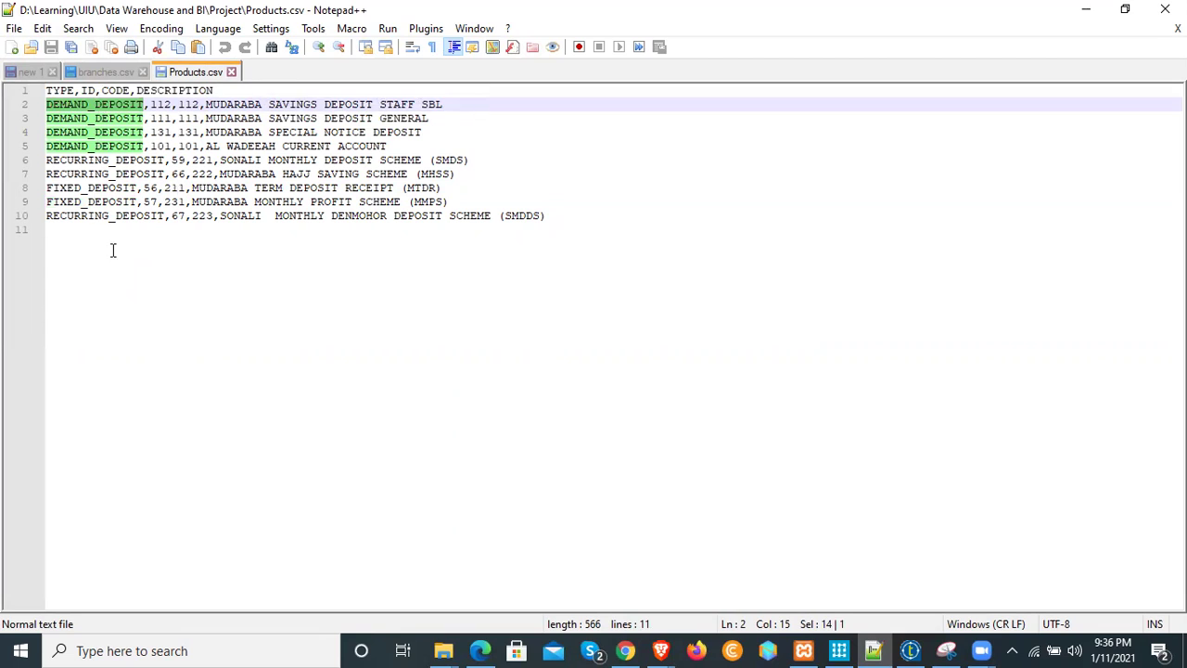
double_click(78, 164)
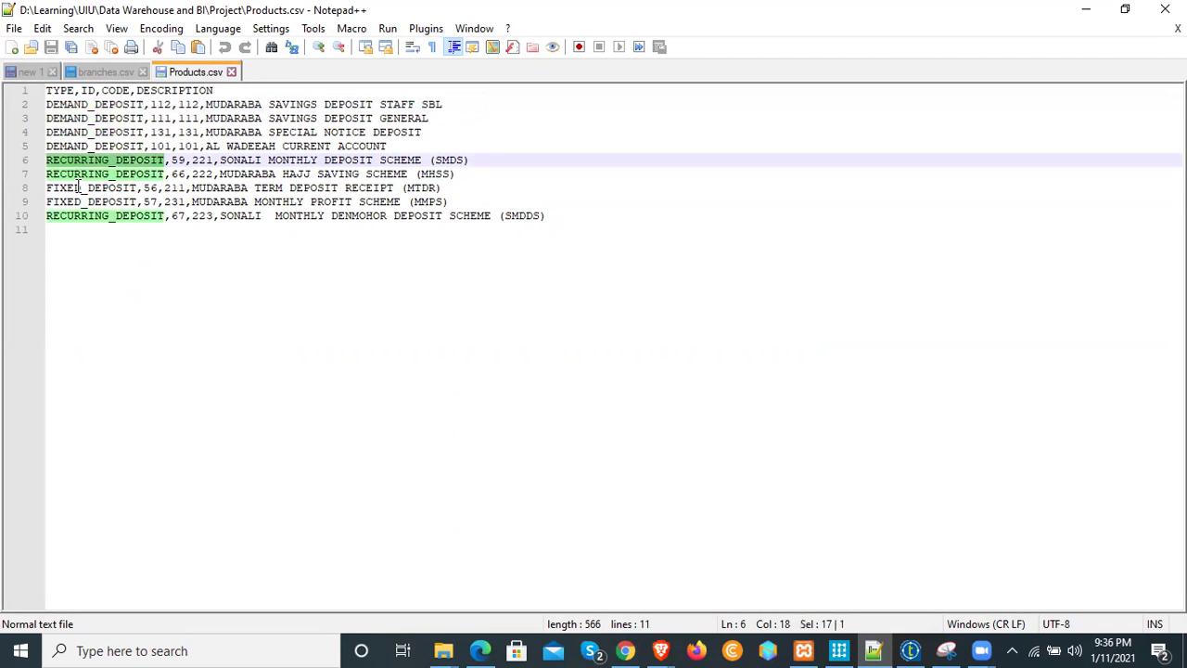
double_click(79, 189)
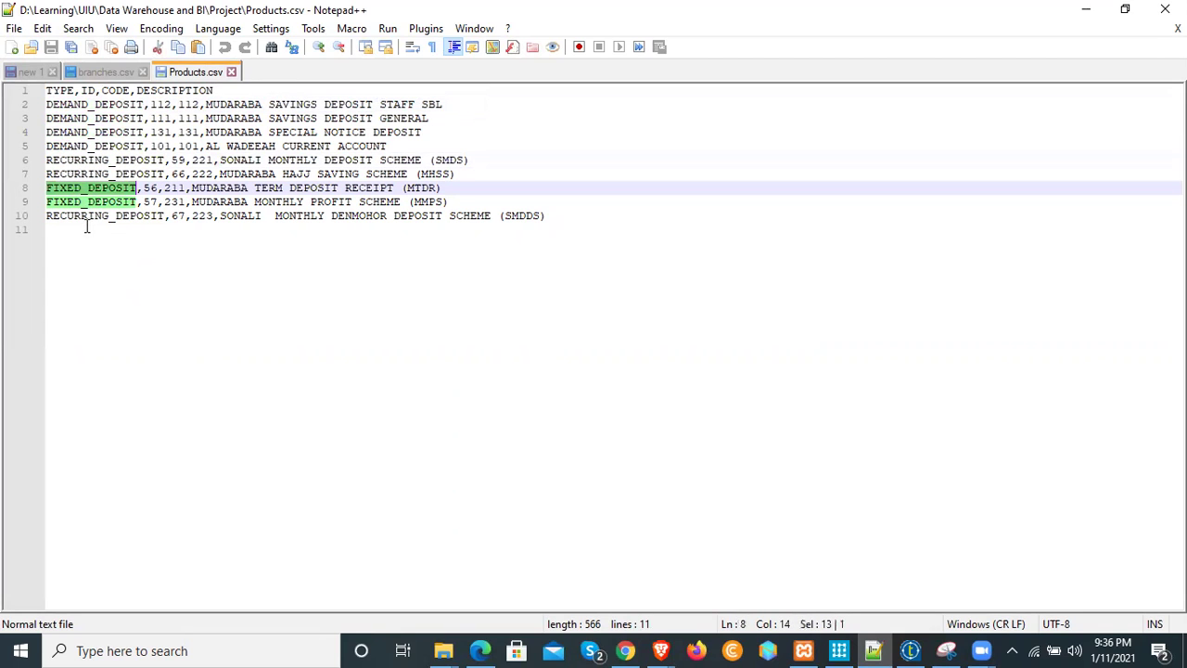
double_click(68, 105)
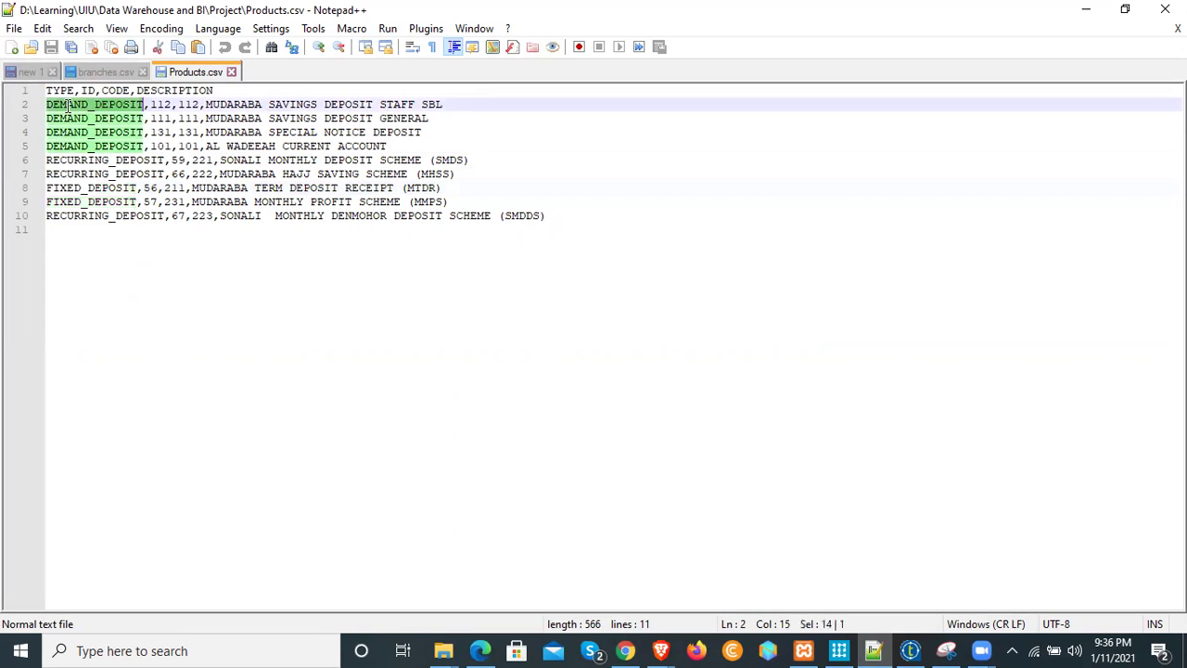
double_click(70, 160)
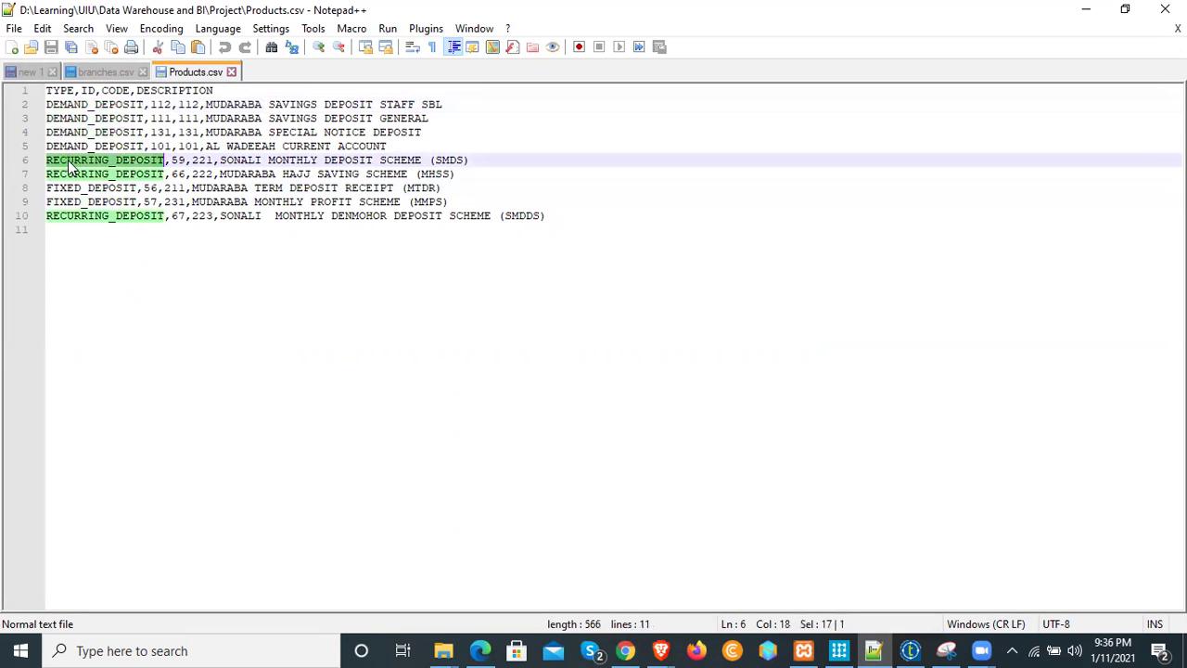
double_click(71, 189)
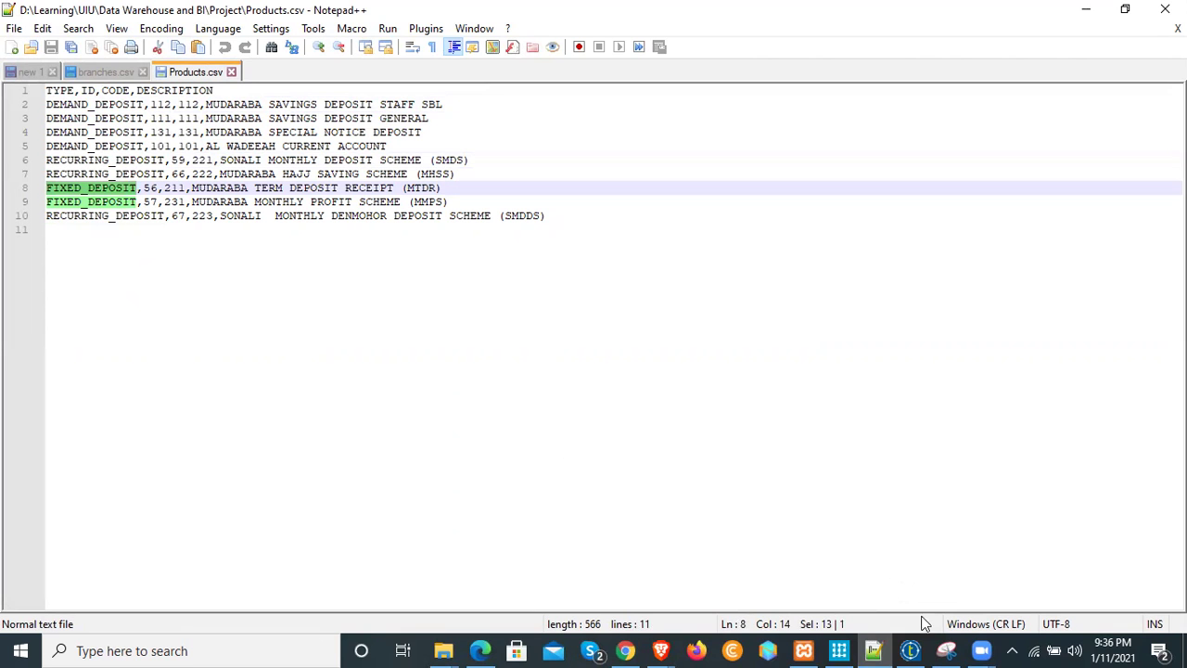
Switch to erwin DM and examine the Institute ER diagram's entities and relationships, from Customer_Type down to the product tables.
mouse_move(837, 649)
click(829, 595)
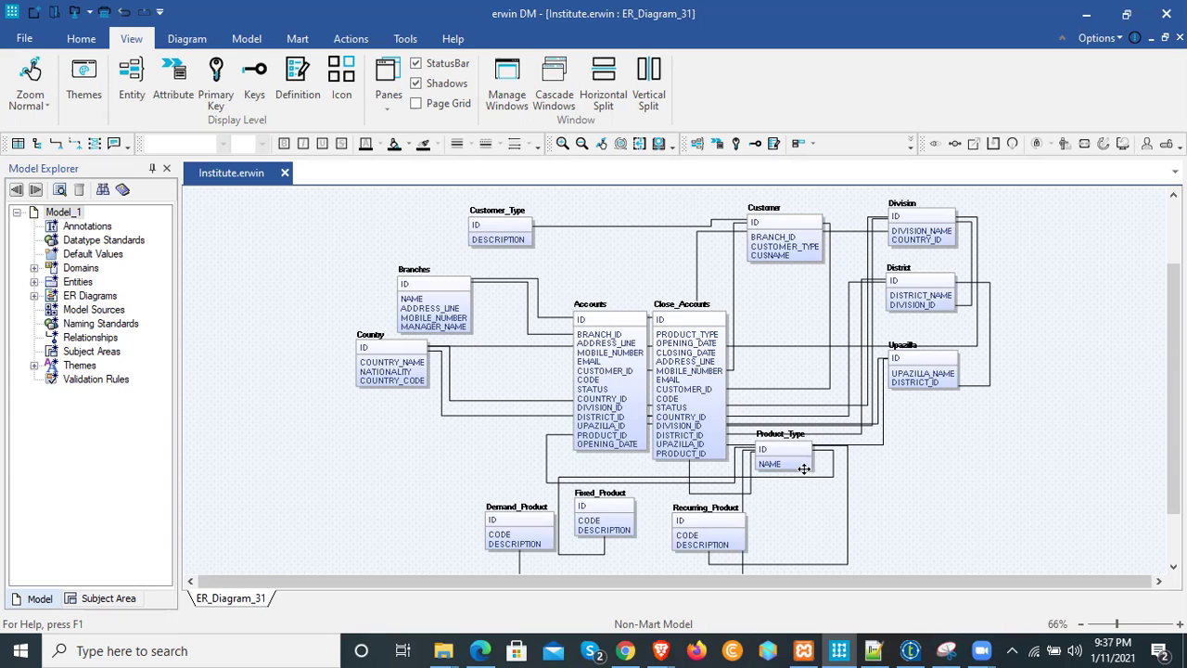
scroll(506, 506, down, 2)
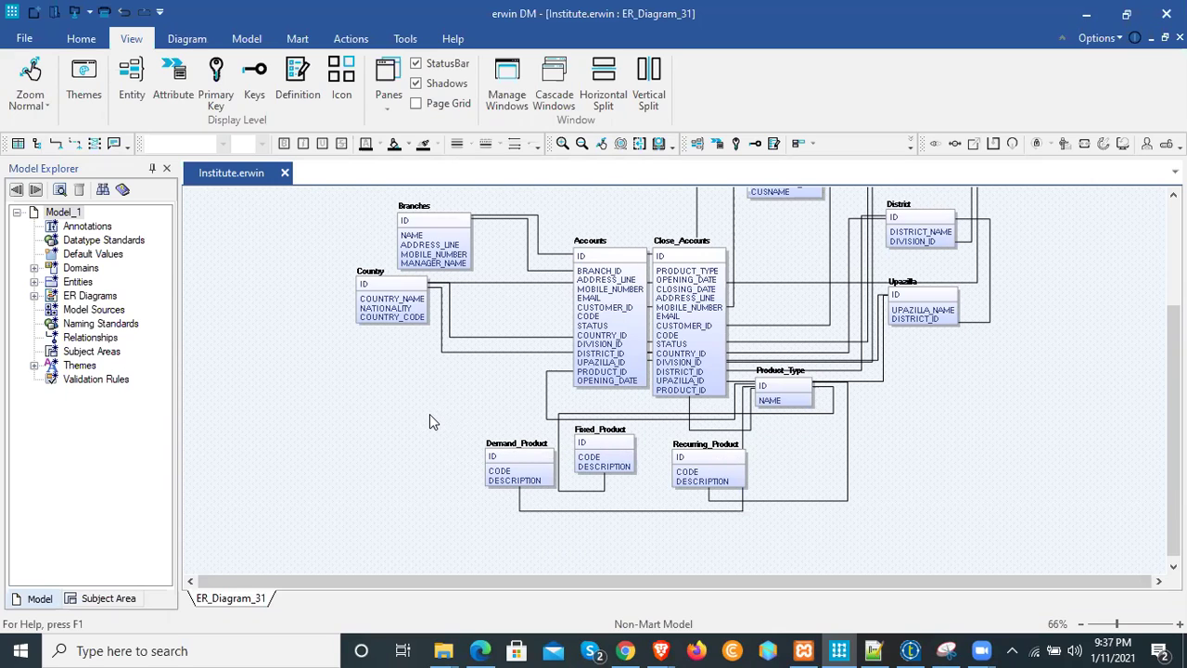
scroll(429, 413, up, 4)
scroll(339, 480, down, 2)
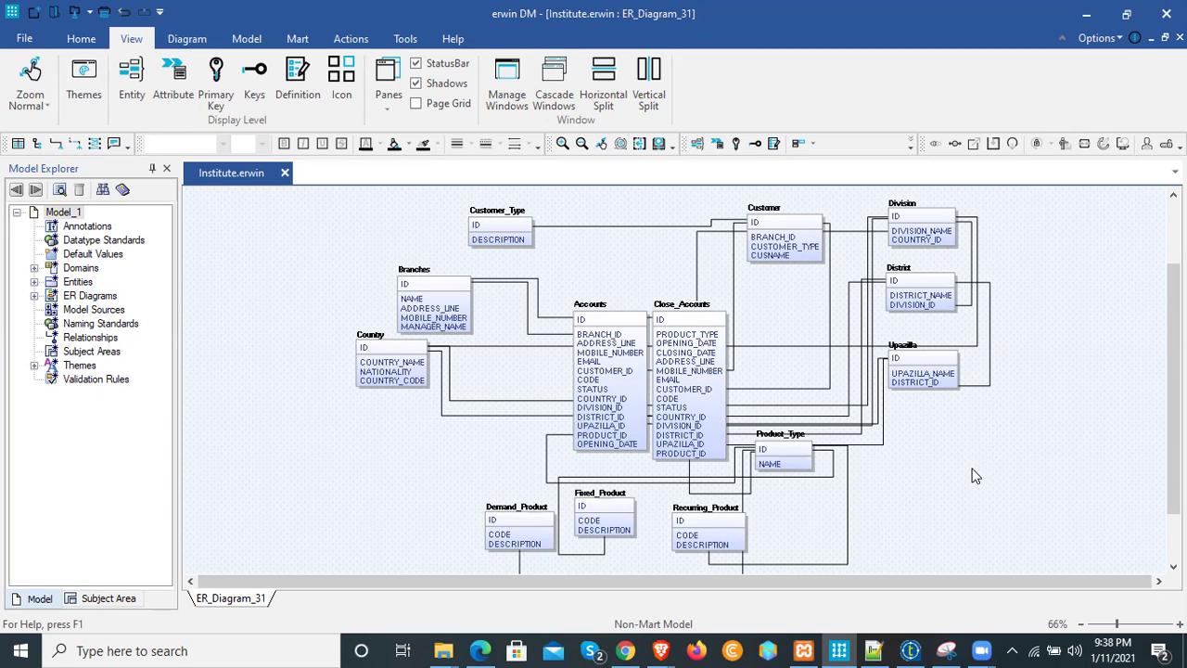
scroll(915, 476, down, 2)
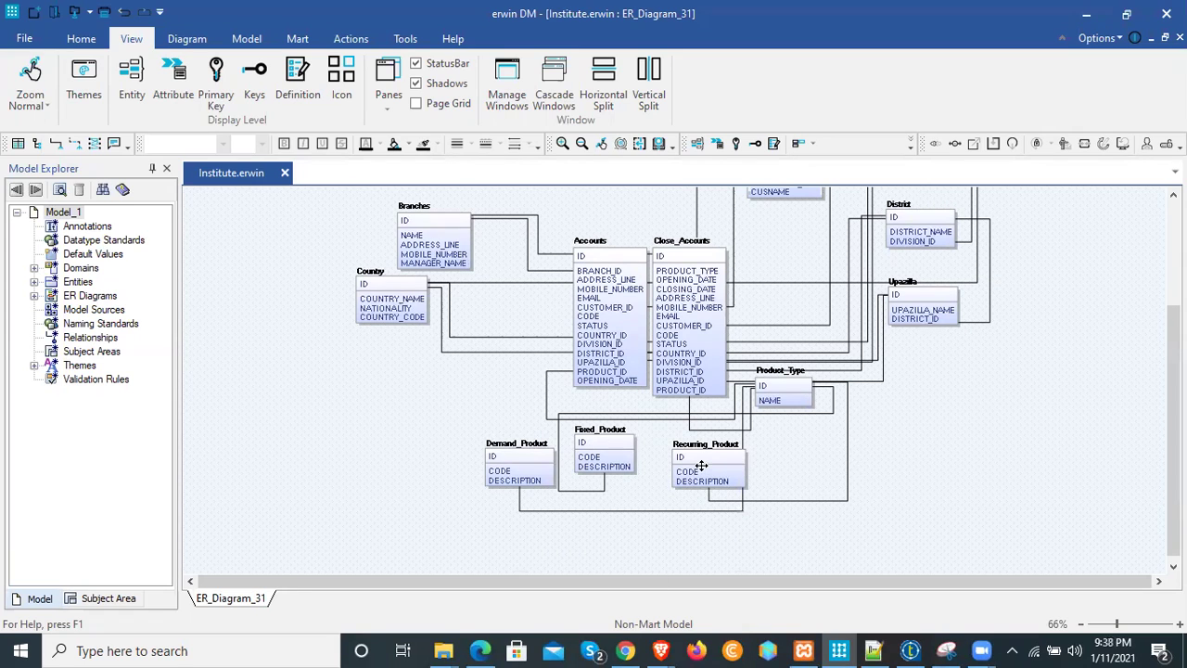
scroll(931, 475, up, 2)
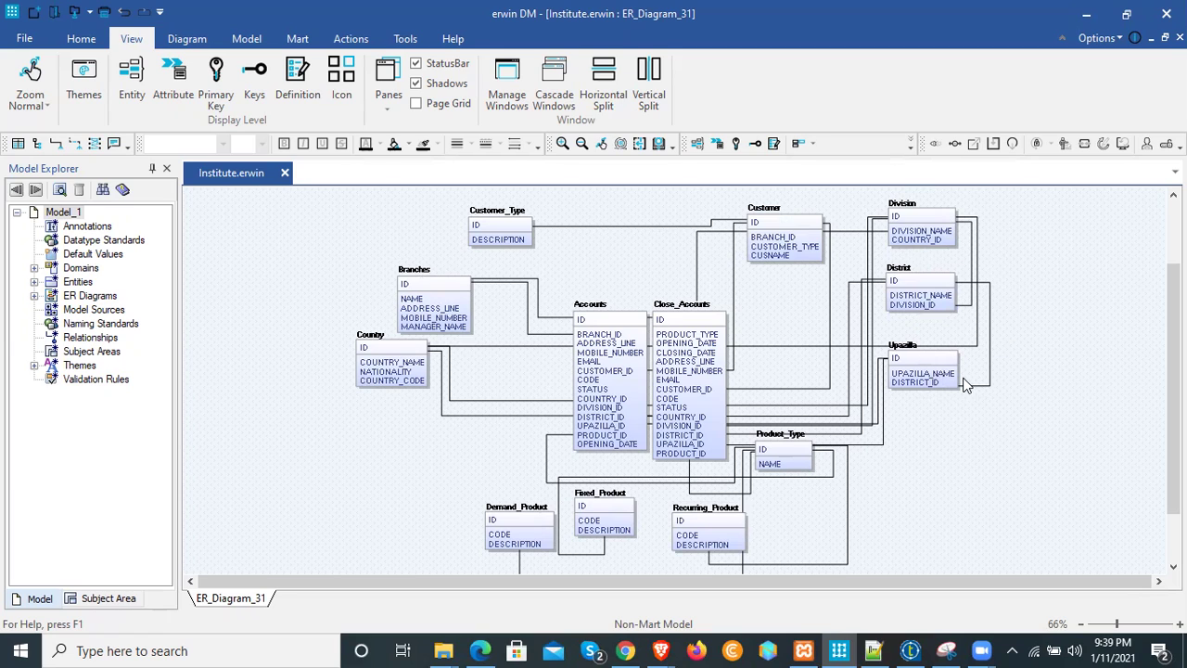
scroll(276, 392, down, 2)
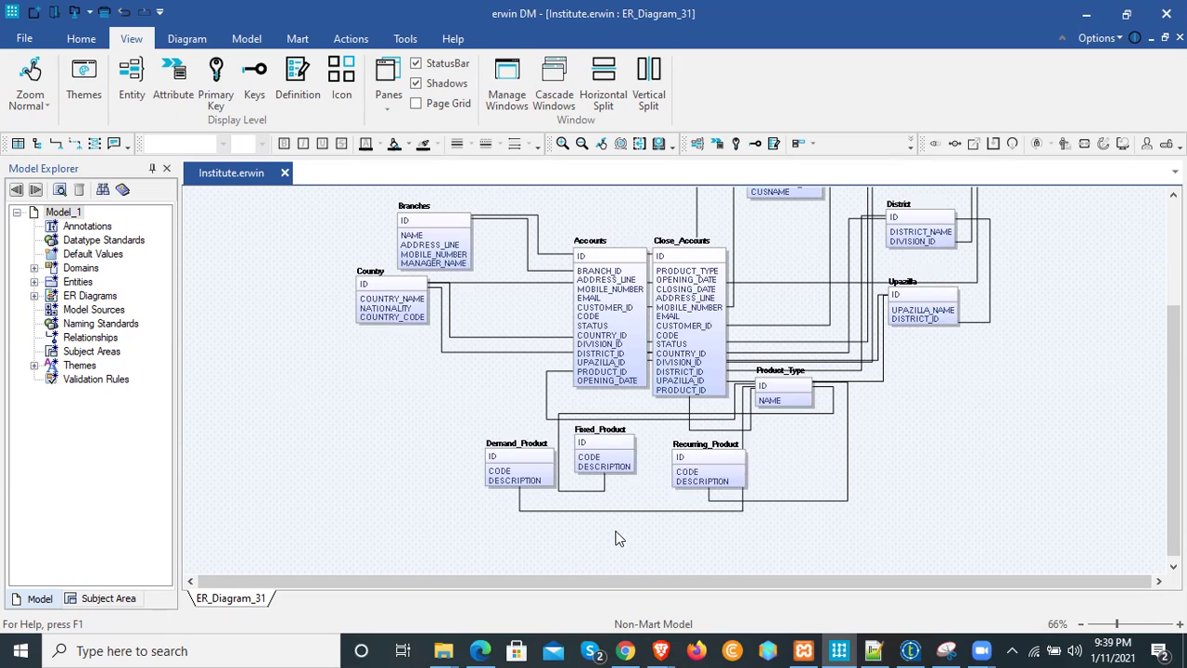
scroll(410, 442, up, 4)
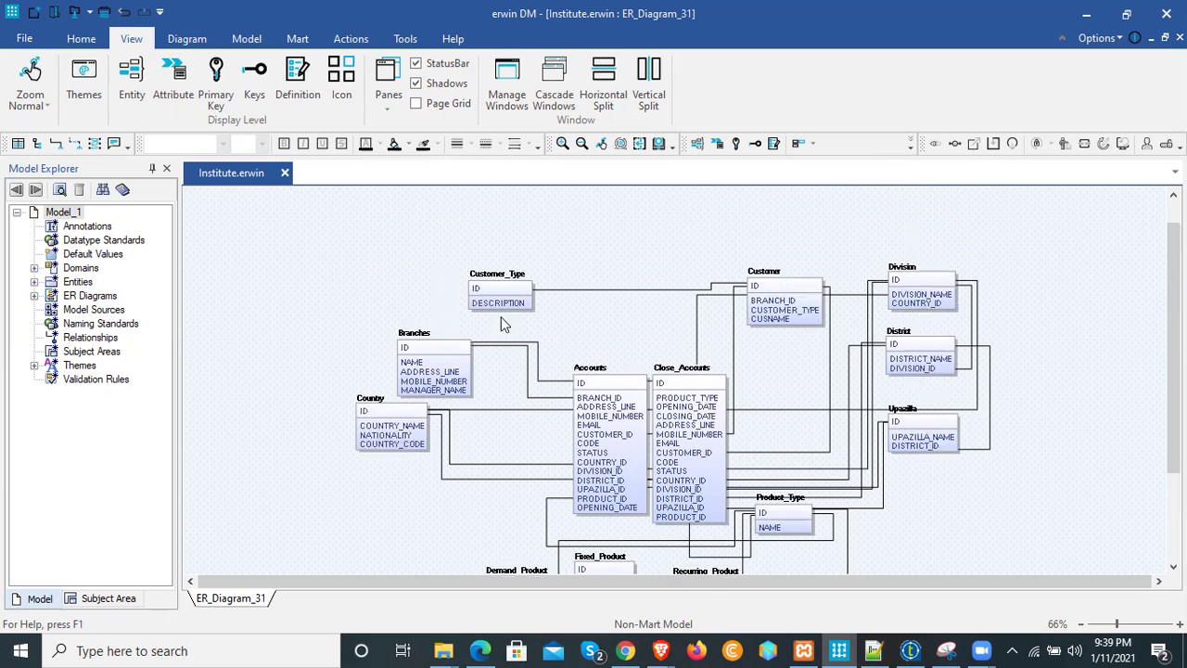
scroll(751, 306, down, 2)
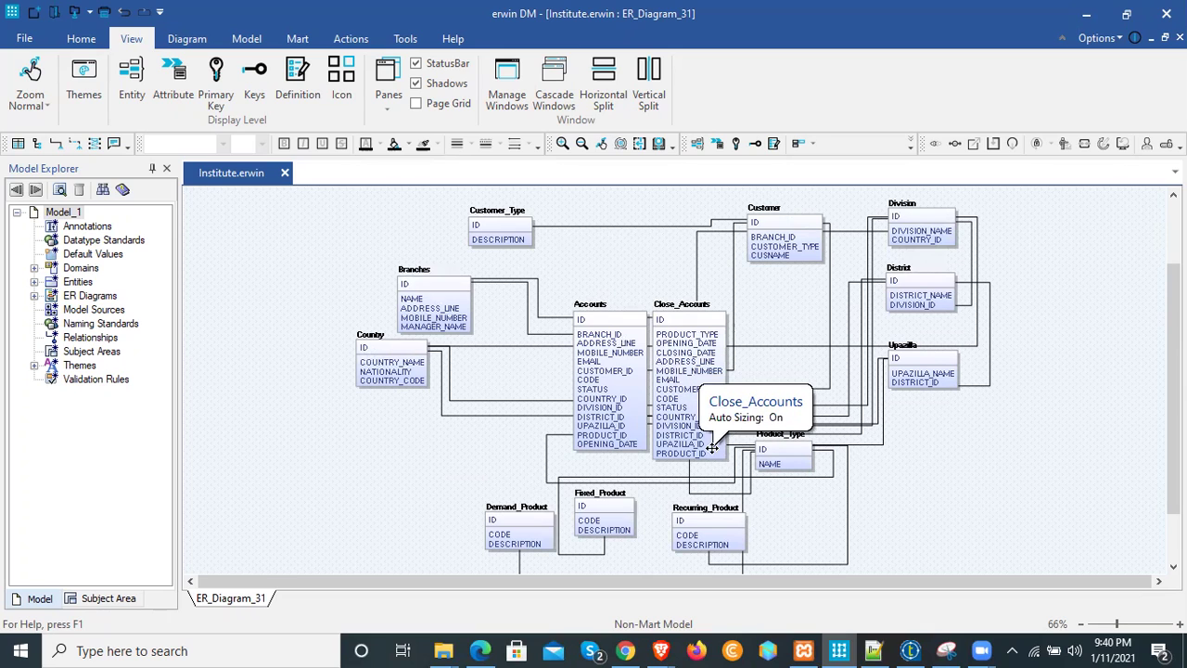
scroll(306, 444, down, 2)
scroll(313, 450, up, 2)
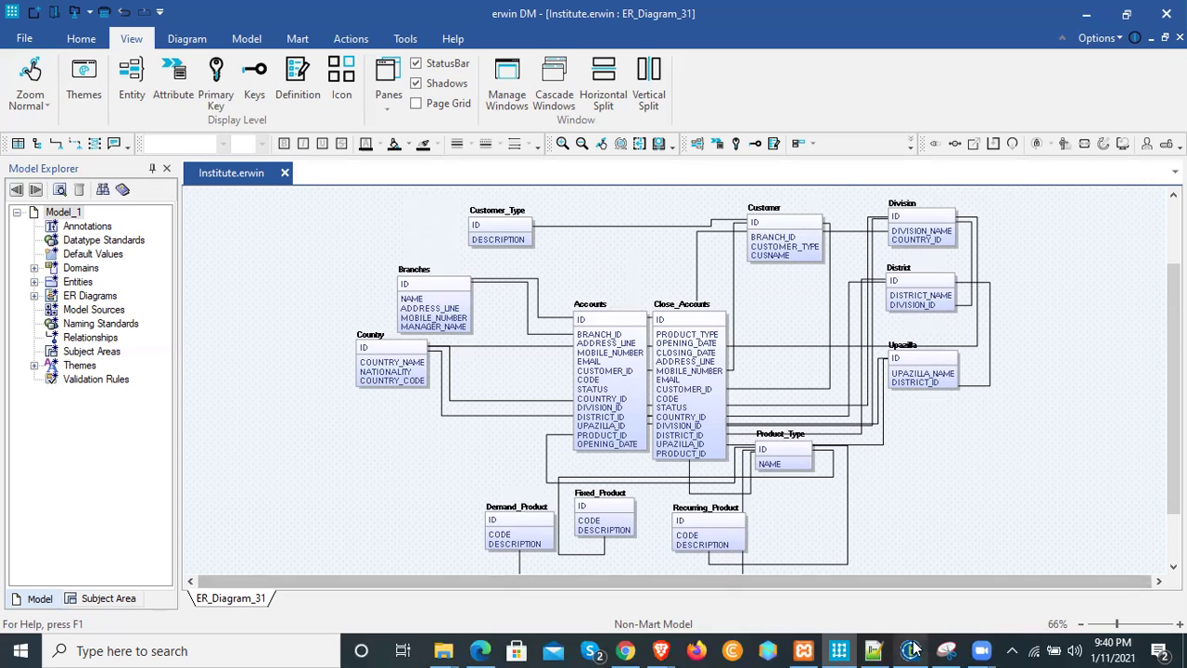
Switch to Talend Open Studio and clear the execution log of the Finance job.
mouse_move(910, 650)
click(910, 584)
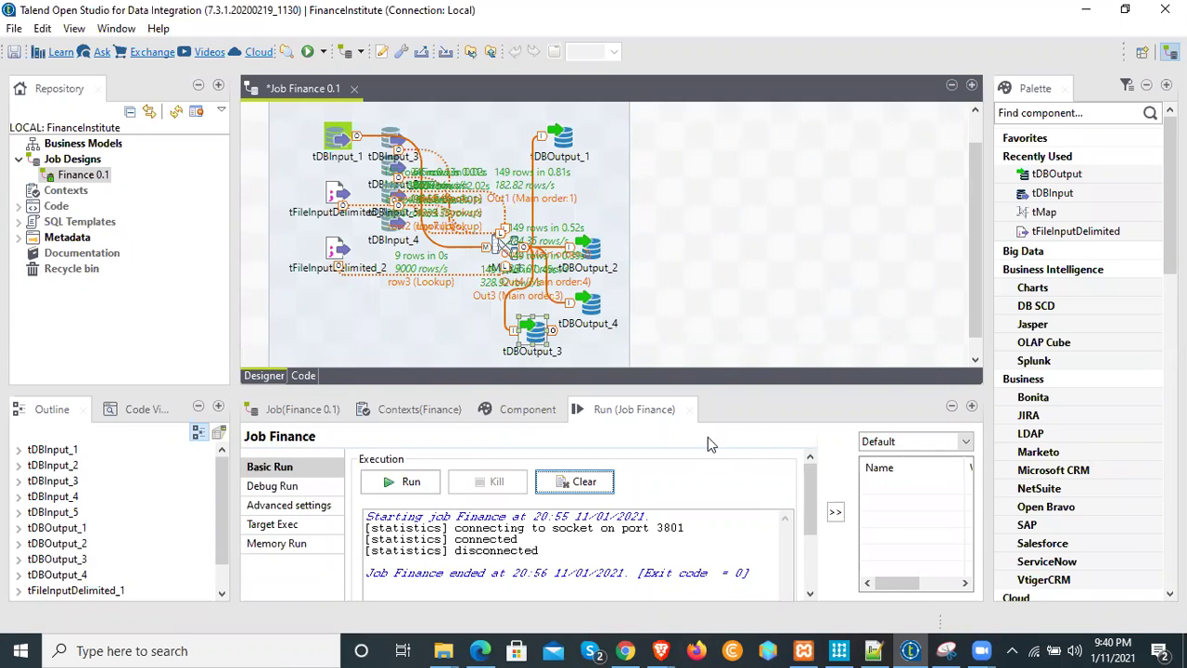
click(594, 484)
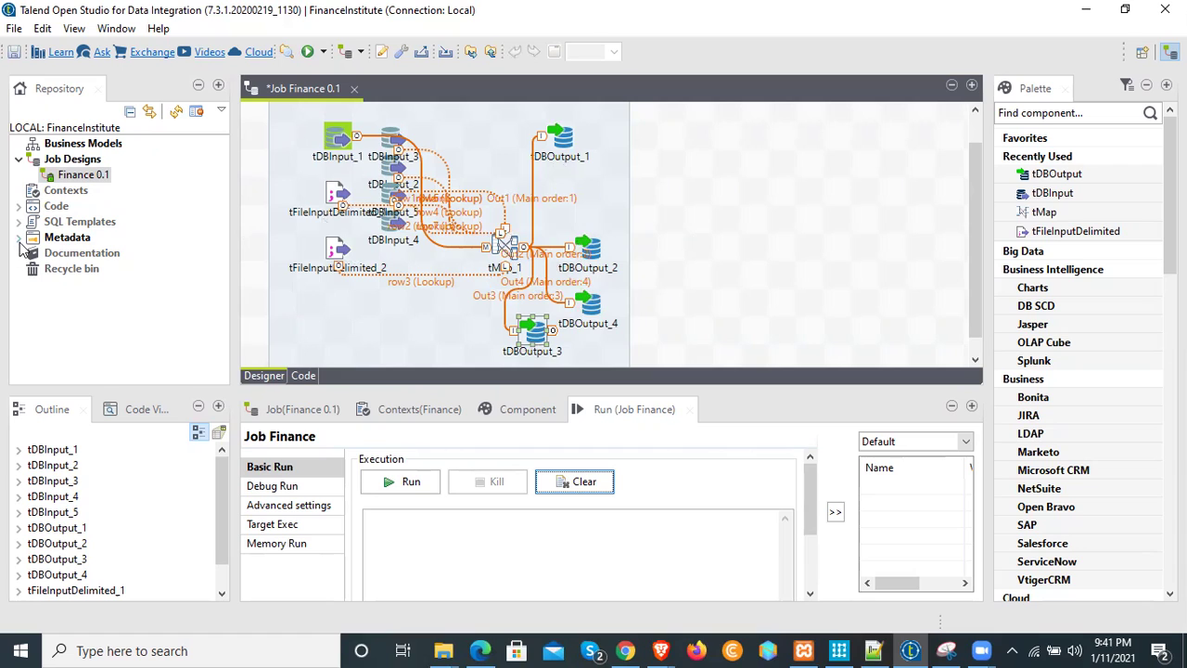
Open the tDBInput_1 component of the Finance 0.1 job and review its MySQL connection and table settings.
click(74, 178)
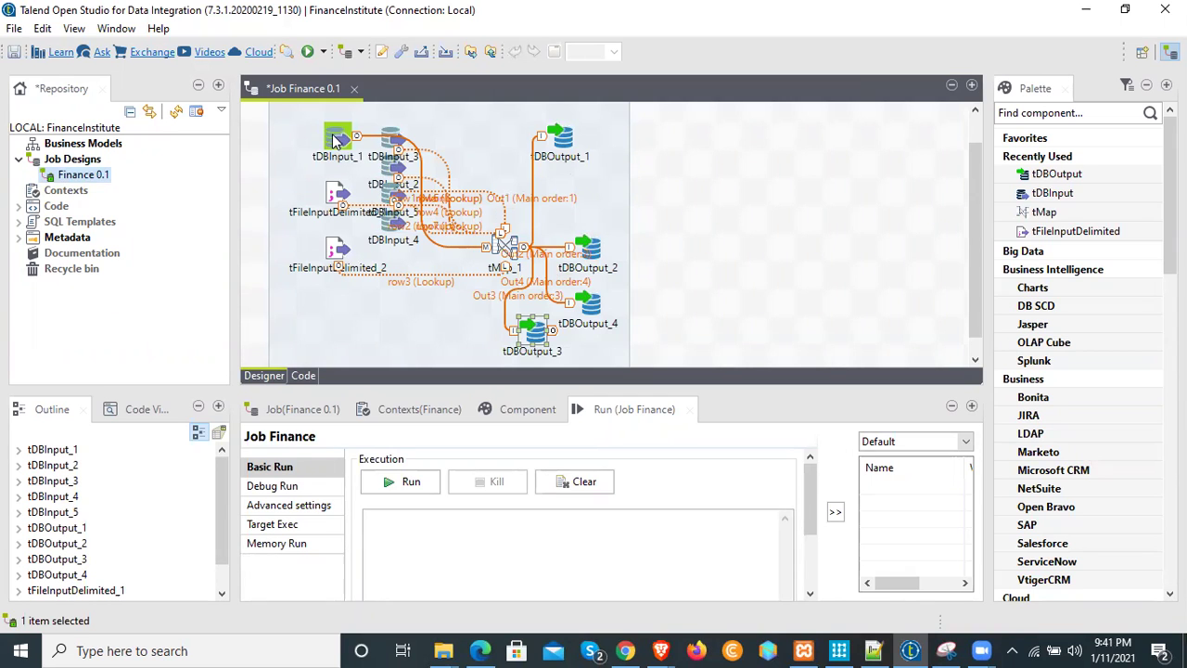
double_click(337, 139)
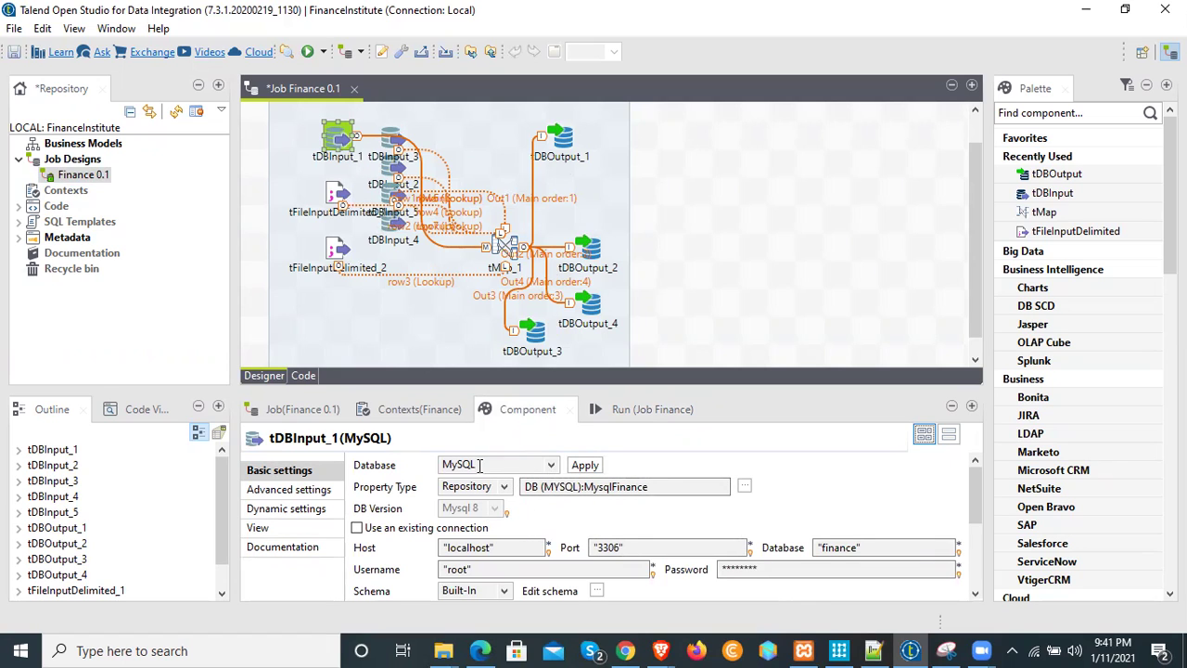
scroll(723, 543, down, 1)
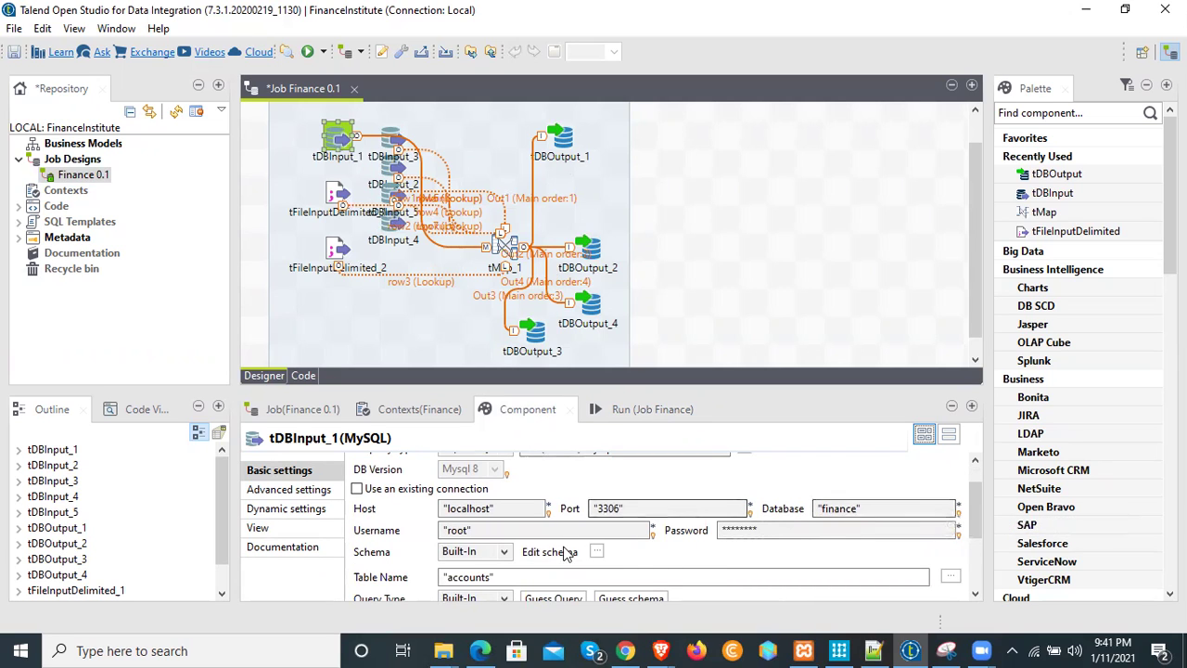
scroll(575, 490, up, 1)
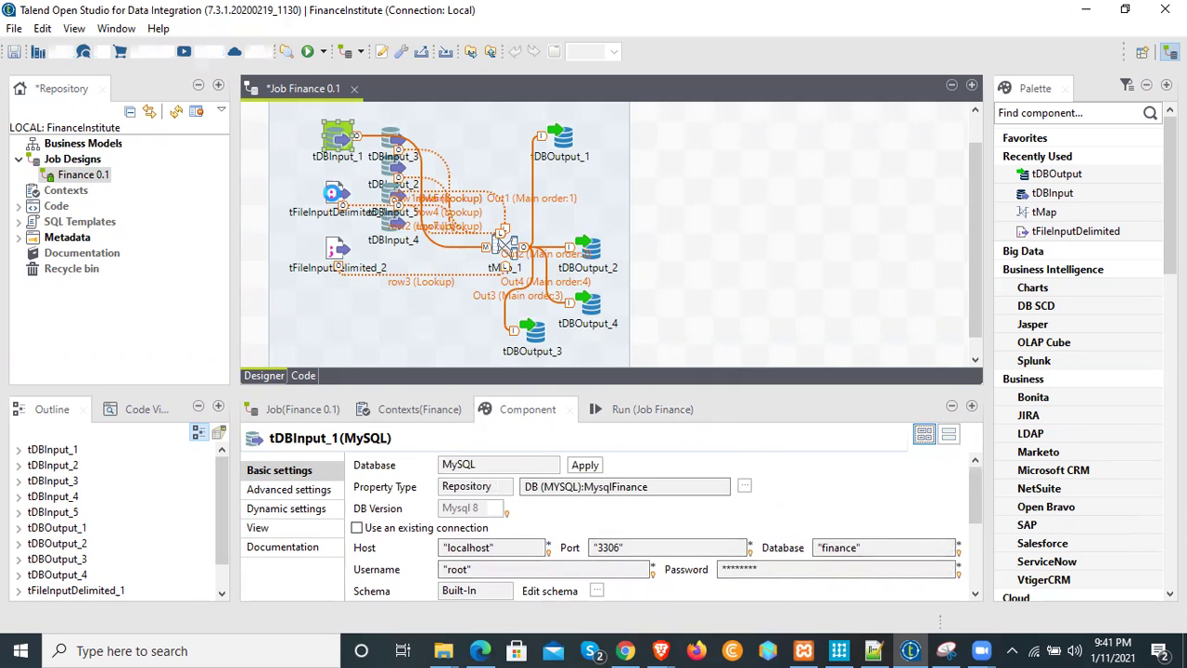
Inspect the source file settings of tFileInputDelimited_1, dismissing the repository parameter dialog without changes.
click(338, 200)
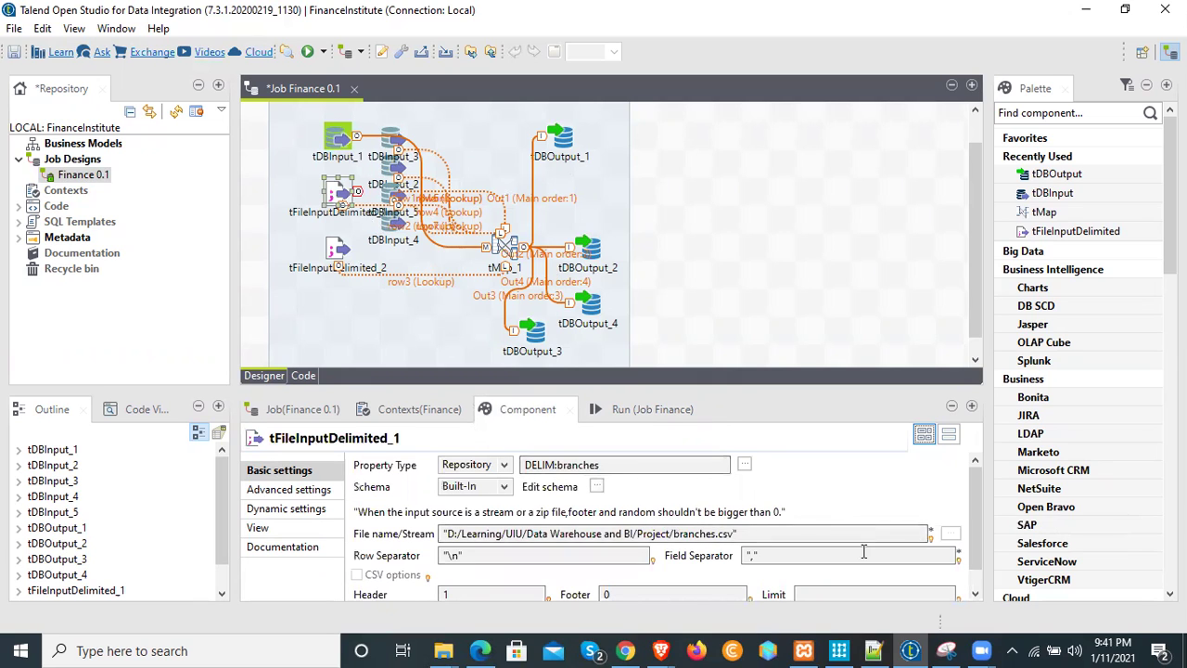
click(737, 535)
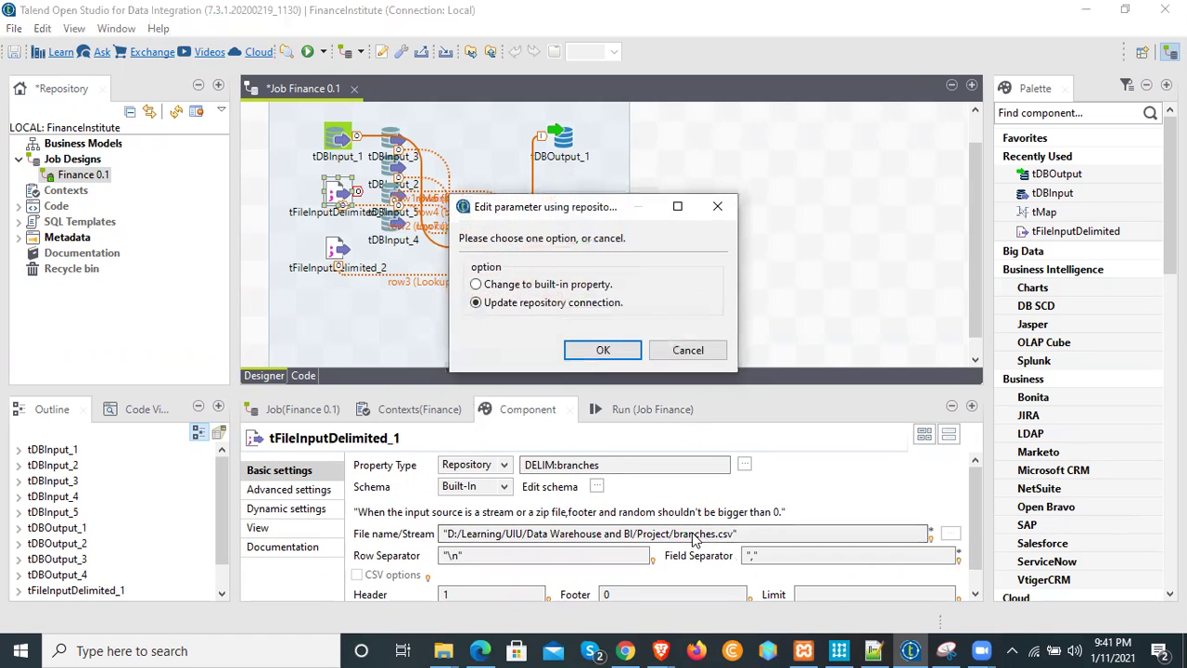
click(720, 207)
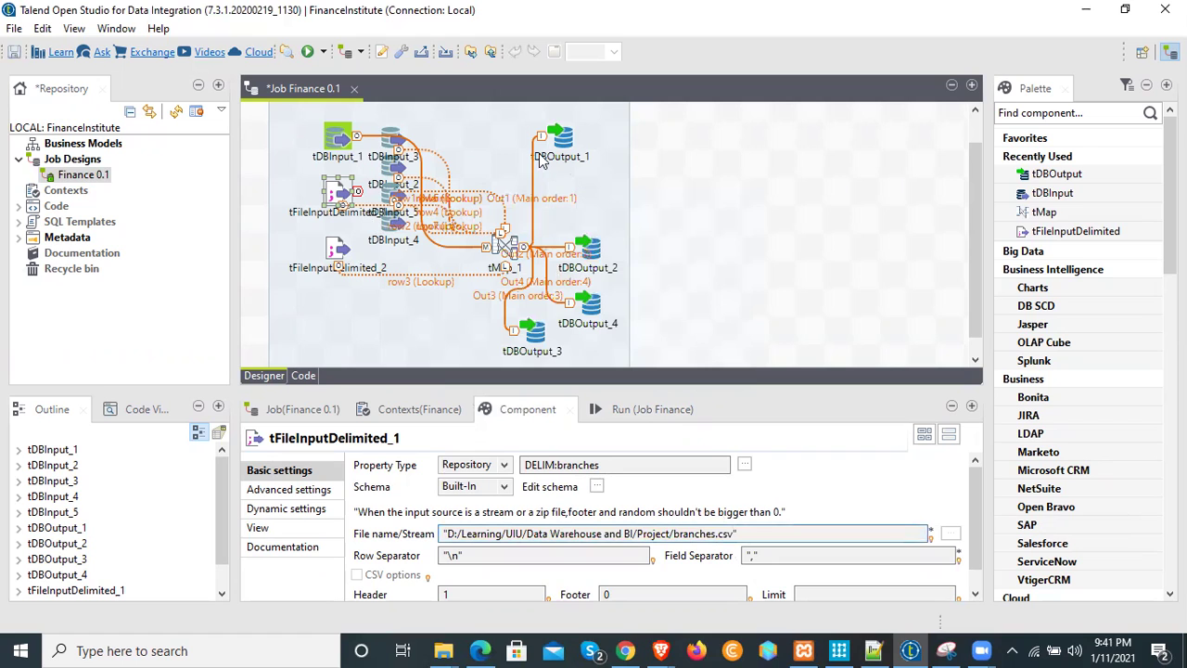
Review the PostgreSQL connection and target table settings of the tDBOutput_1 component.
click(564, 139)
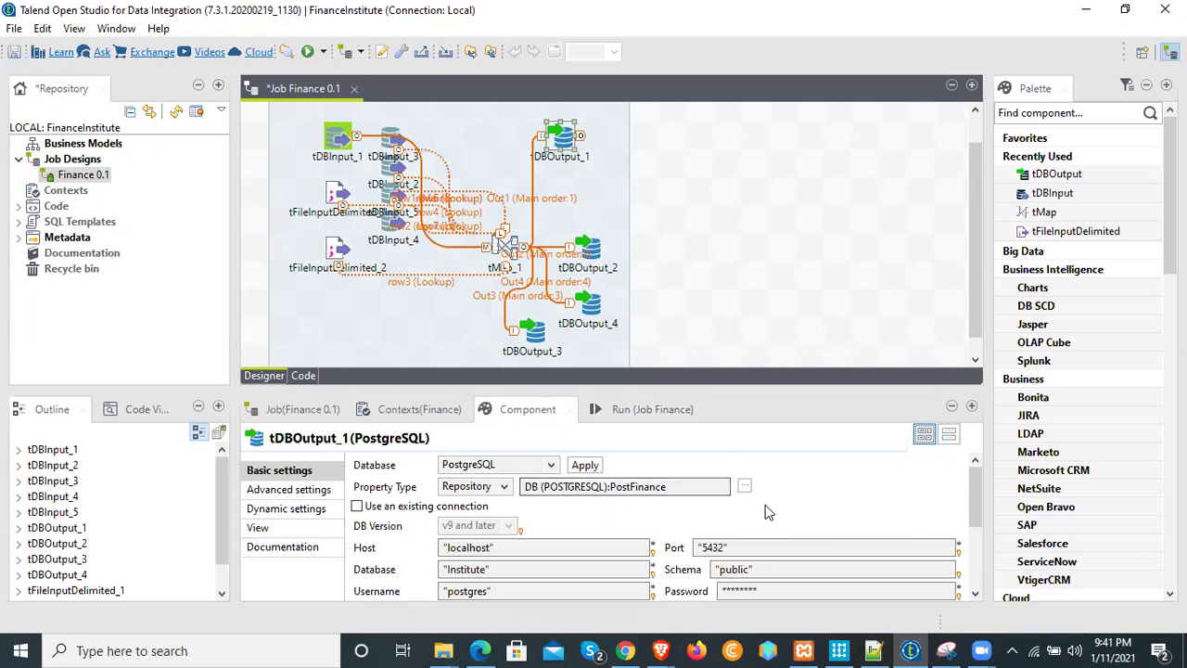
scroll(779, 515, down, 2)
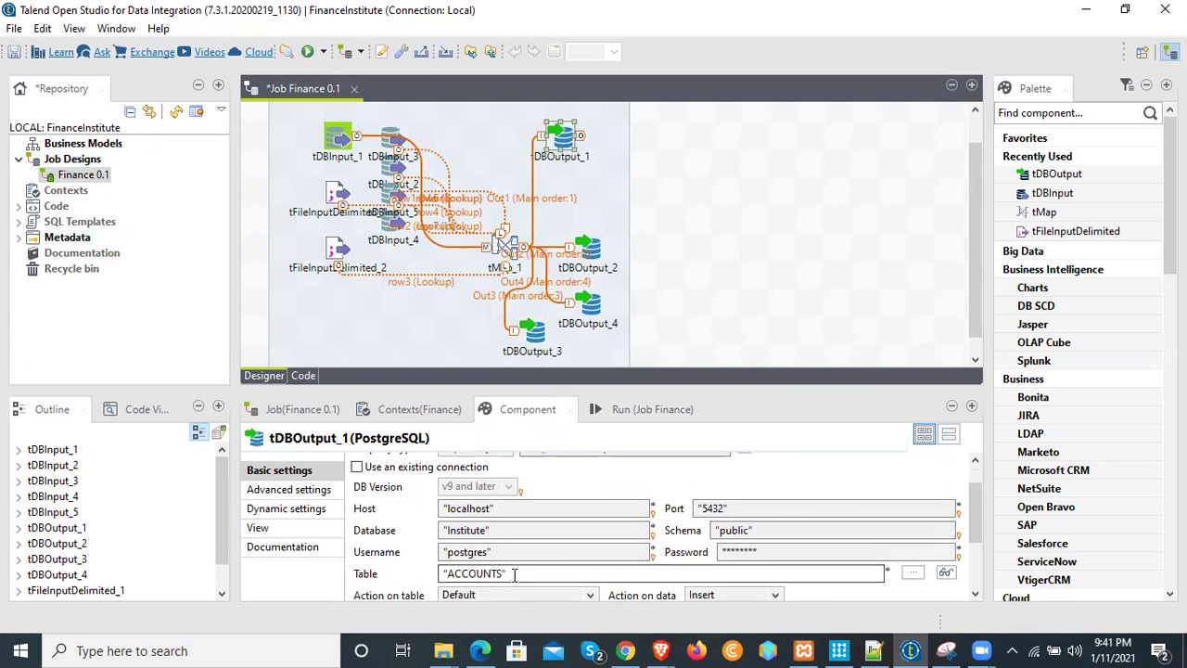
scroll(510, 575, up, 2)
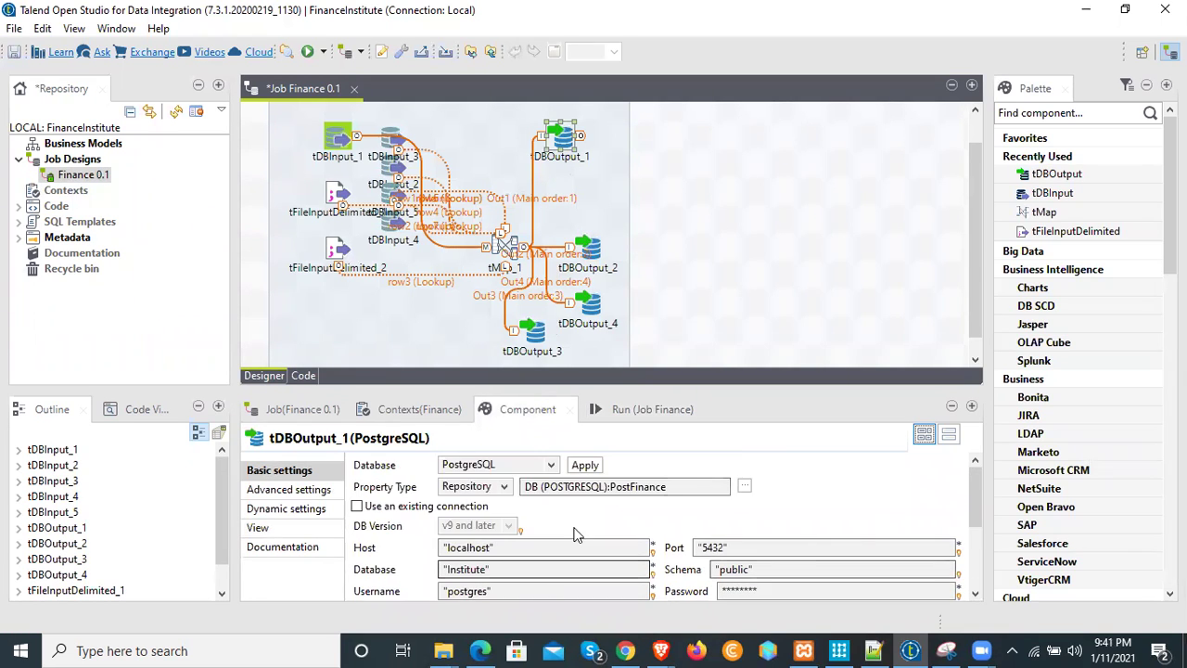
Switch to pgAdmin and view all rows of the ACCOUNTS table in the Institute database's public schema.
click(481, 649)
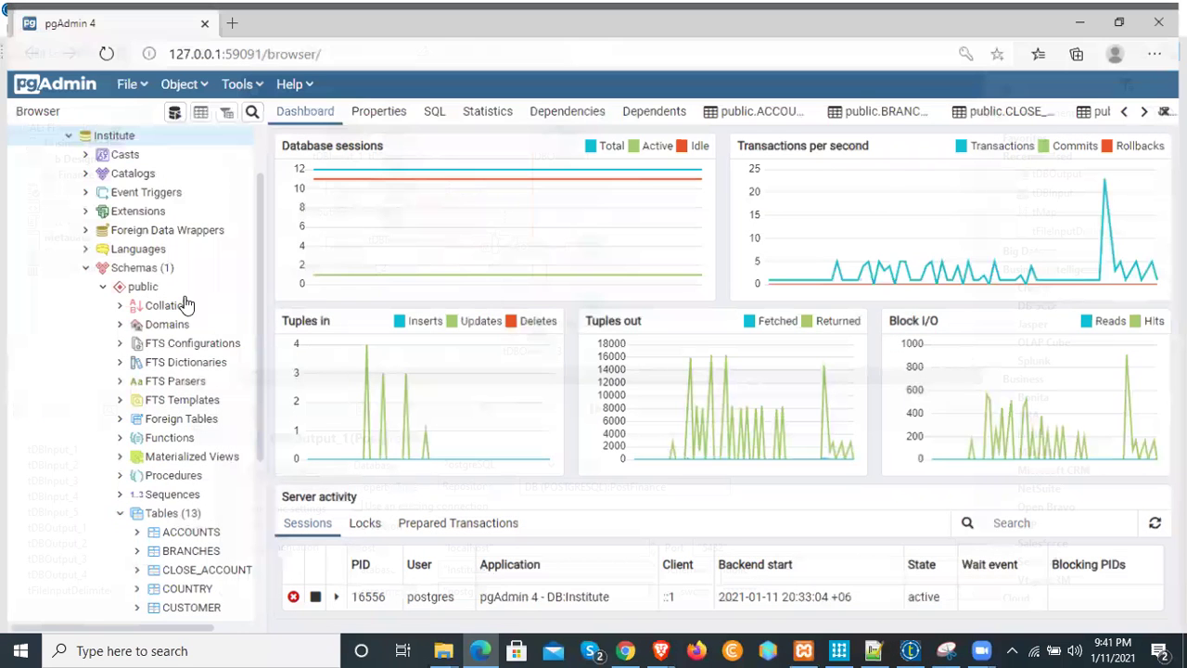
scroll(32, 233, up, 2)
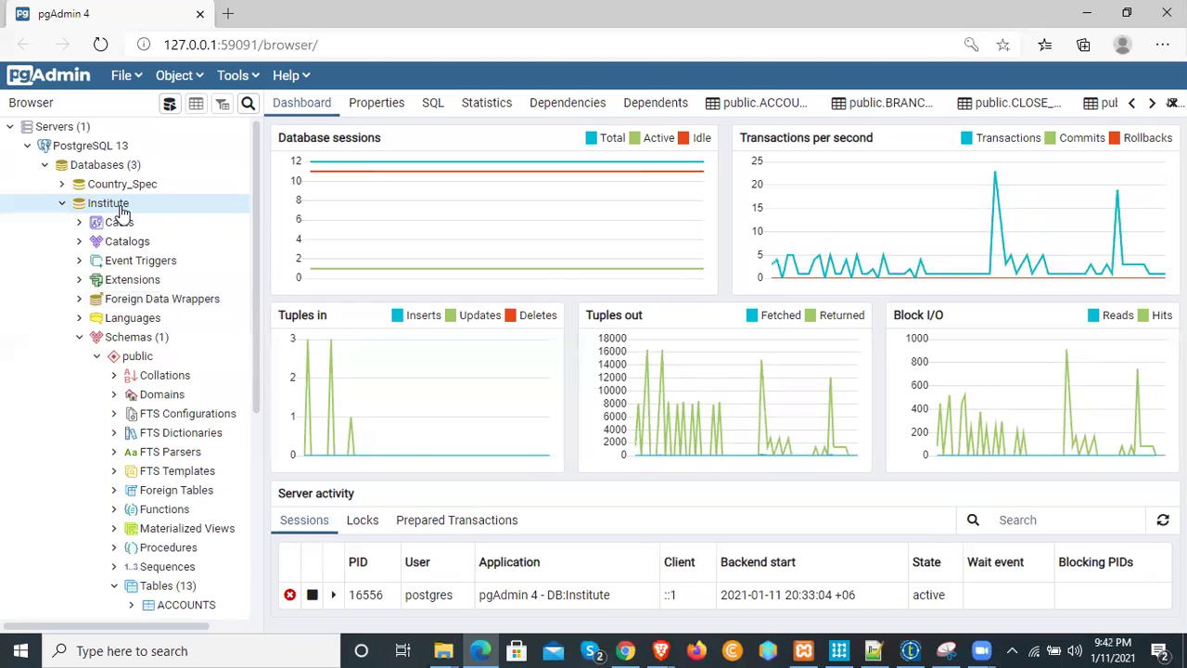
scroll(139, 371, down, 3)
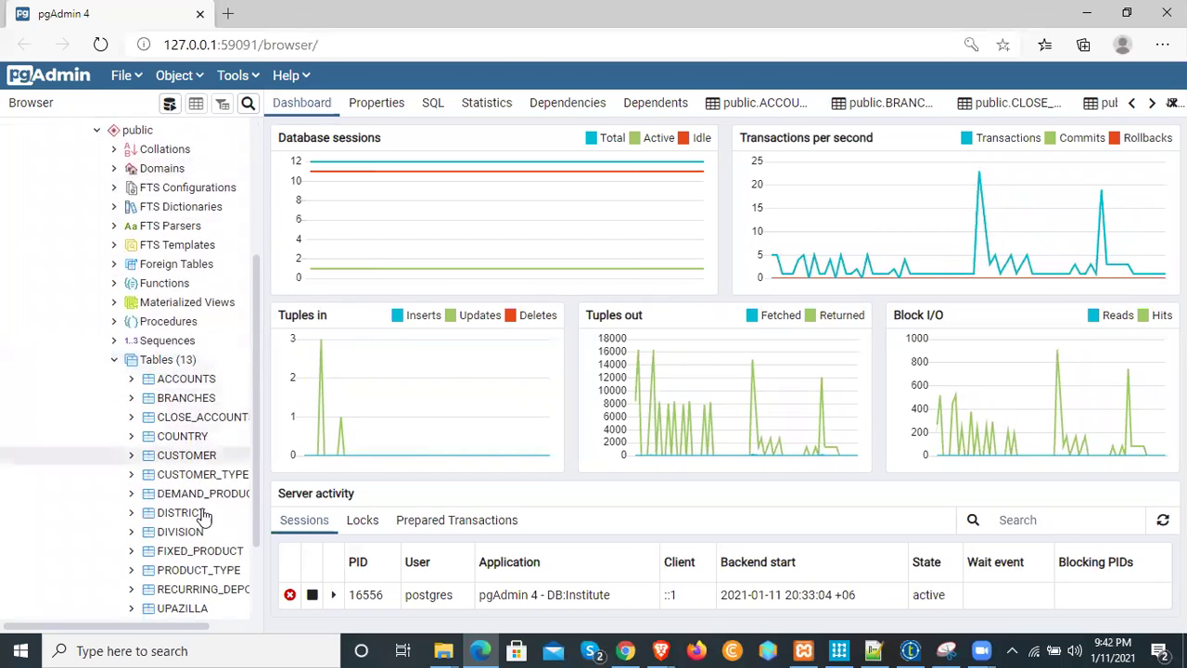
right_click(186, 380)
mouse_move(265, 369)
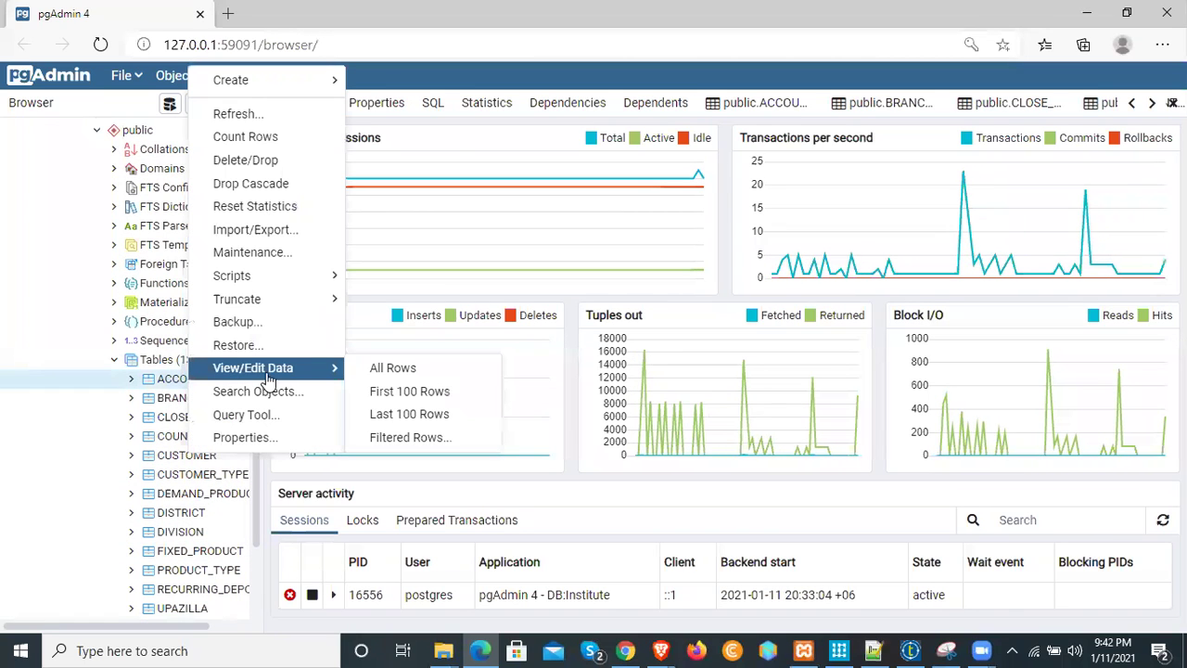
click(389, 370)
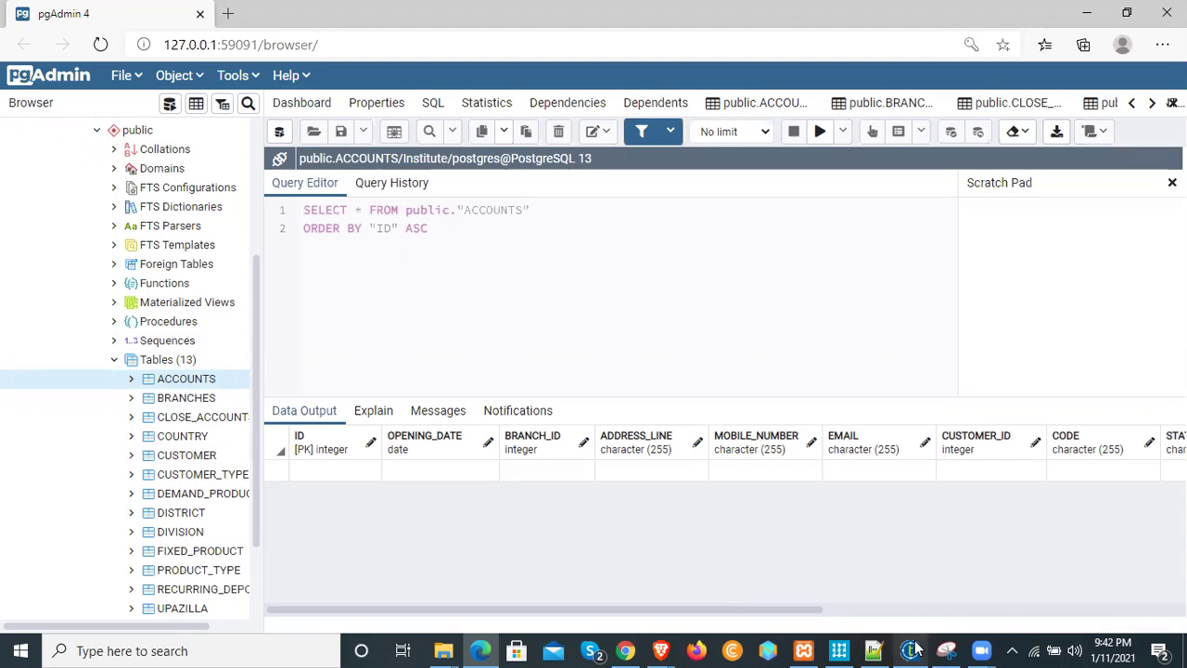
Switch to Talend Open Studio and open the mapping editor of the tMap_1 component in the Finance 0.1 job.
mouse_move(910, 650)
click(917, 576)
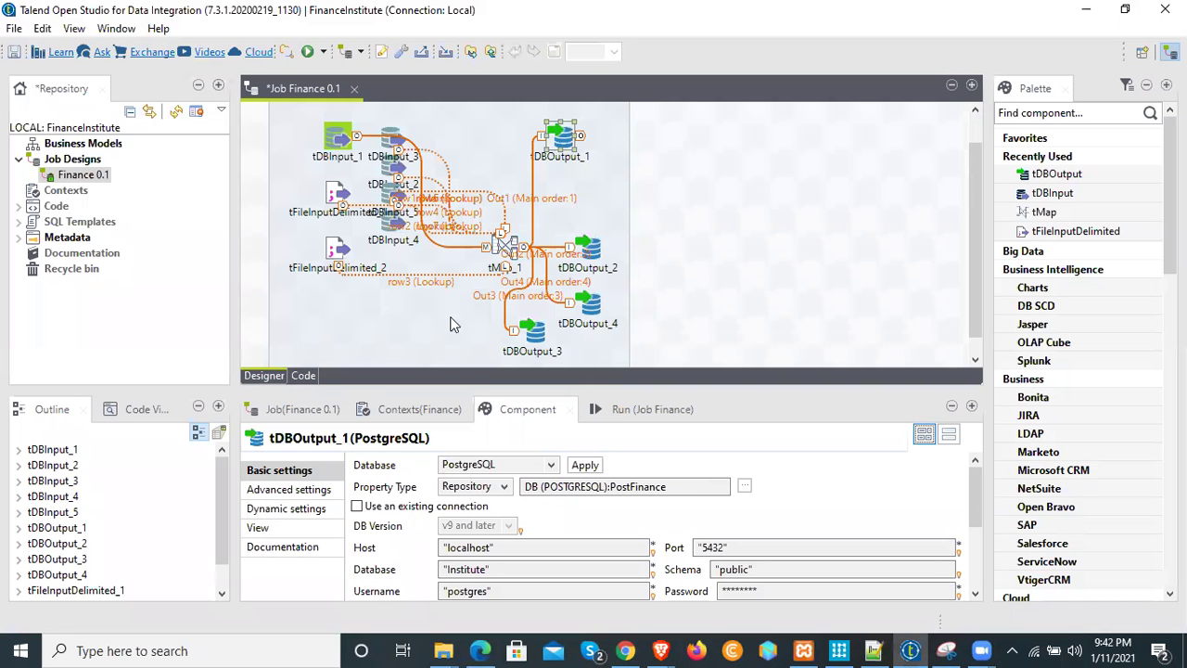
click(343, 144)
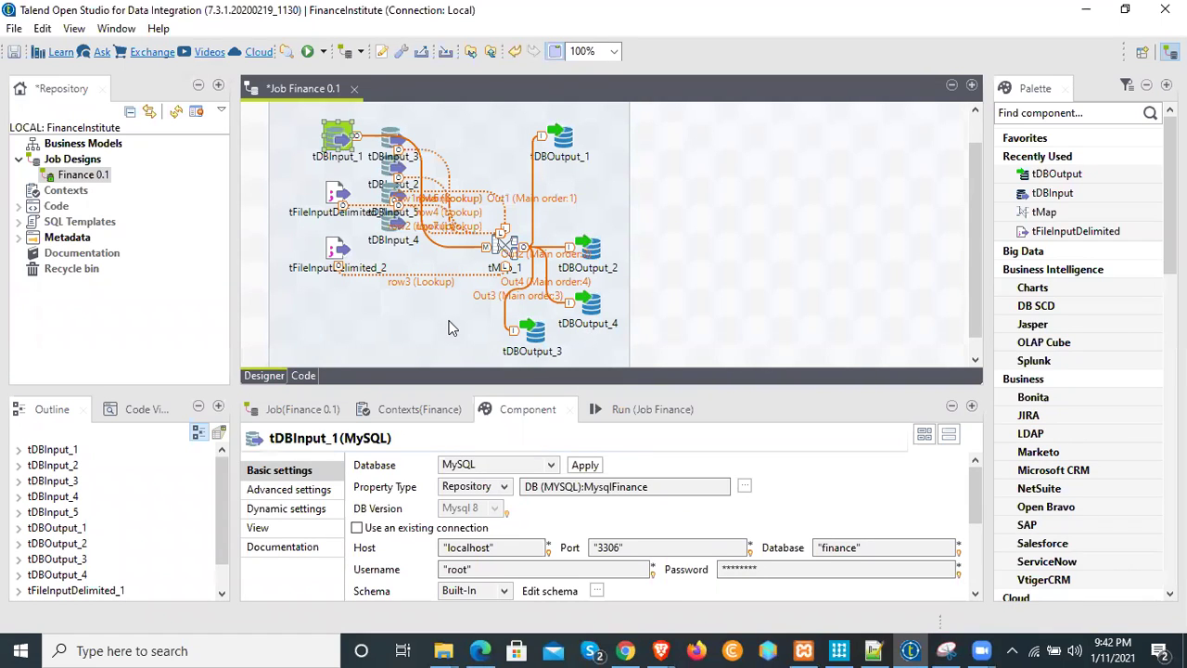
click(507, 249)
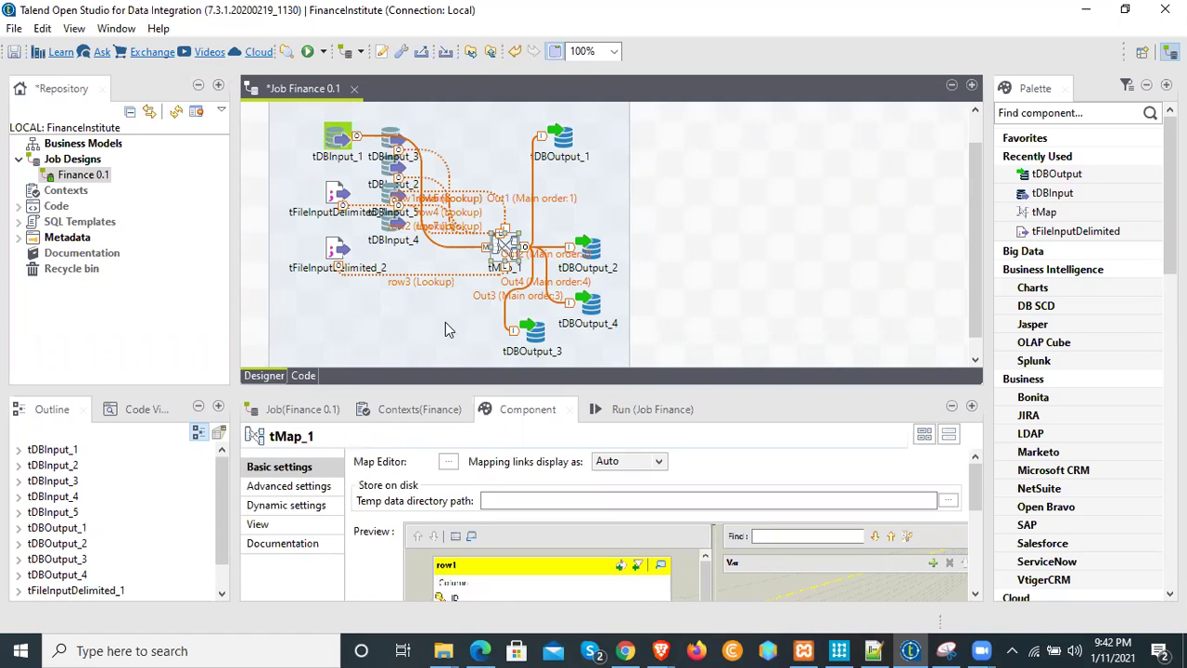
click(506, 250)
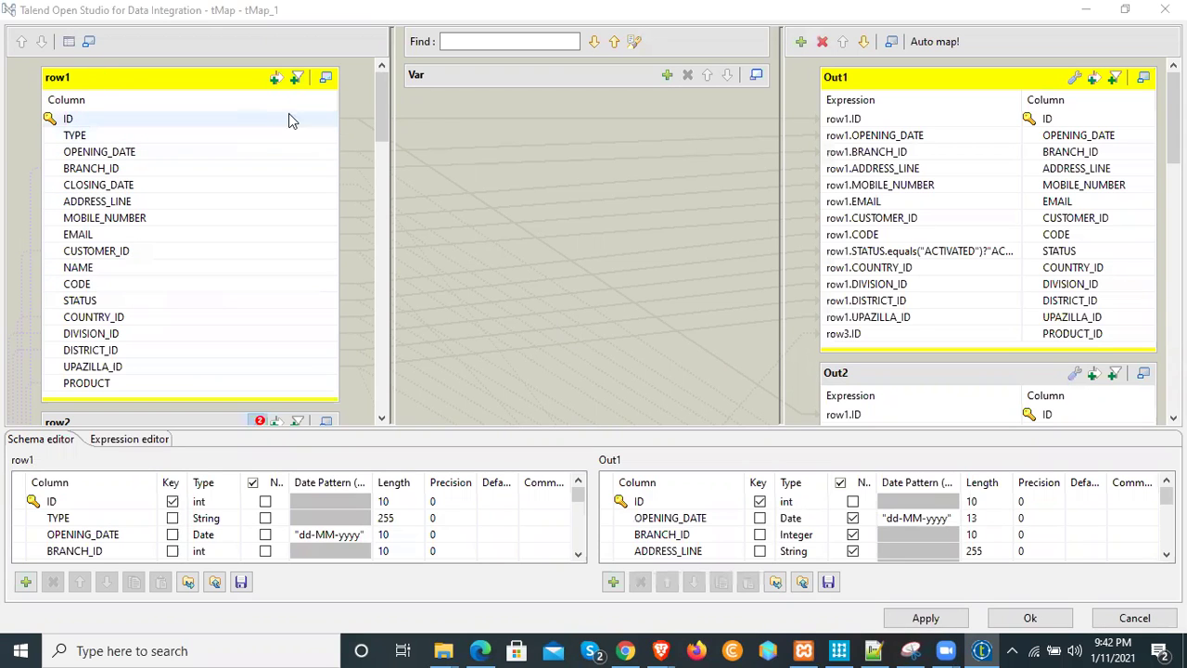
Look through the input tables row1 to row7 and the output tables of the tMap_1 mapping.
drag(380, 121, 396, 346)
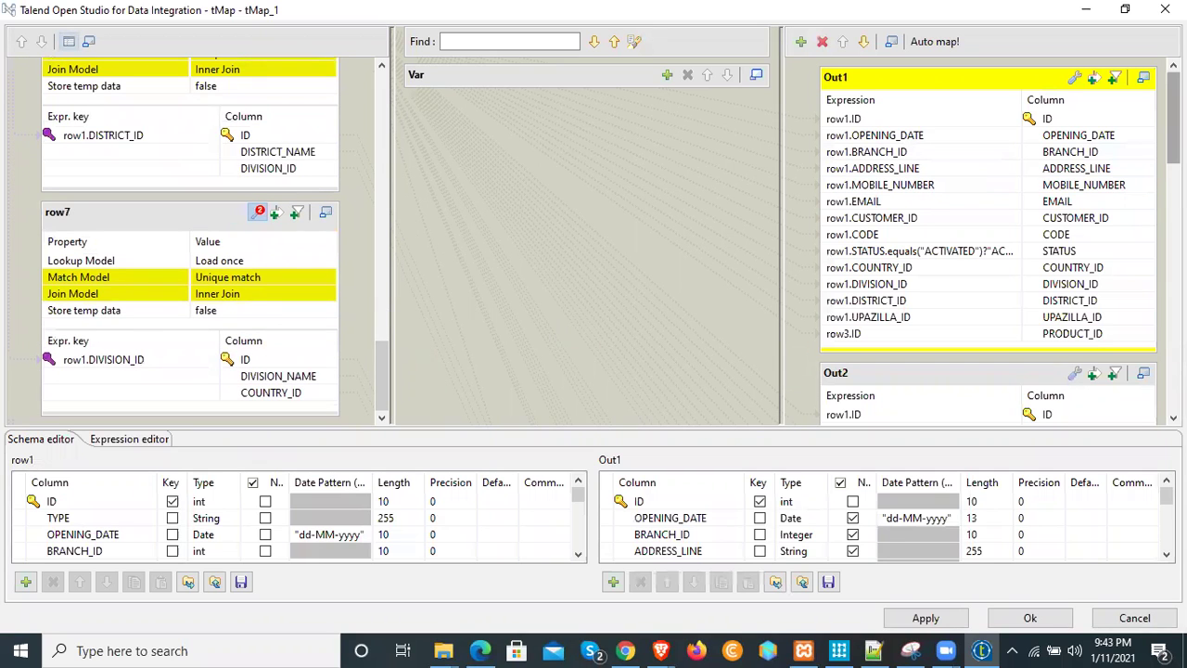
scroll(988, 241, down, 5)
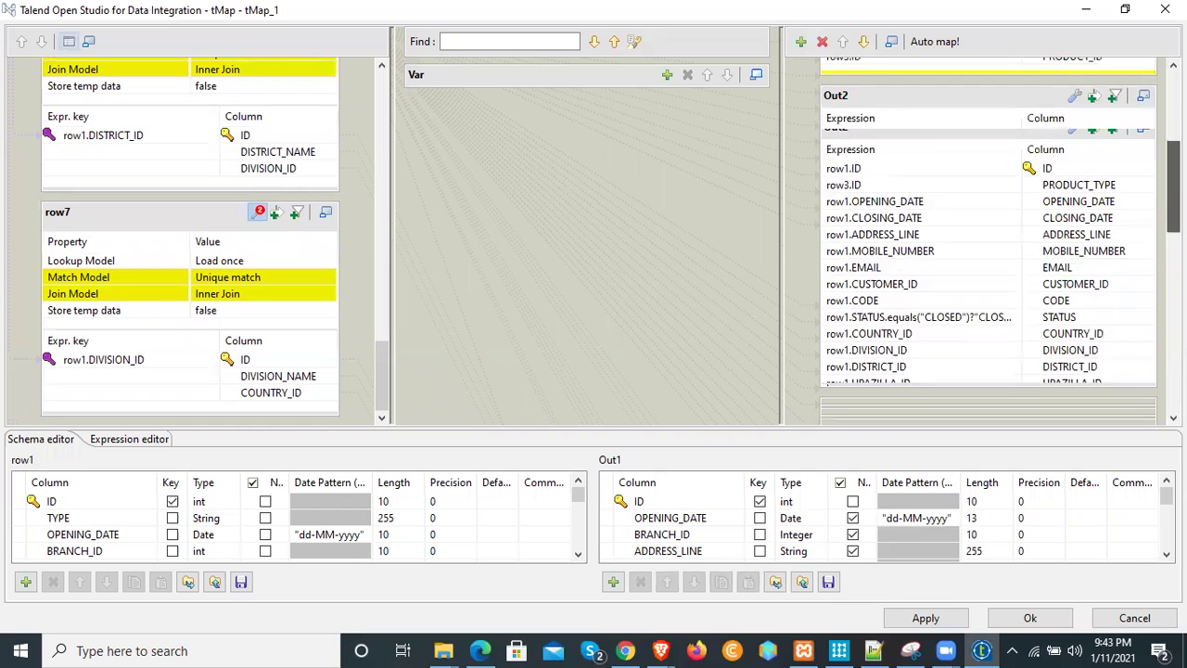
scroll(987, 241, down, 10)
scroll(988, 242, up, 20)
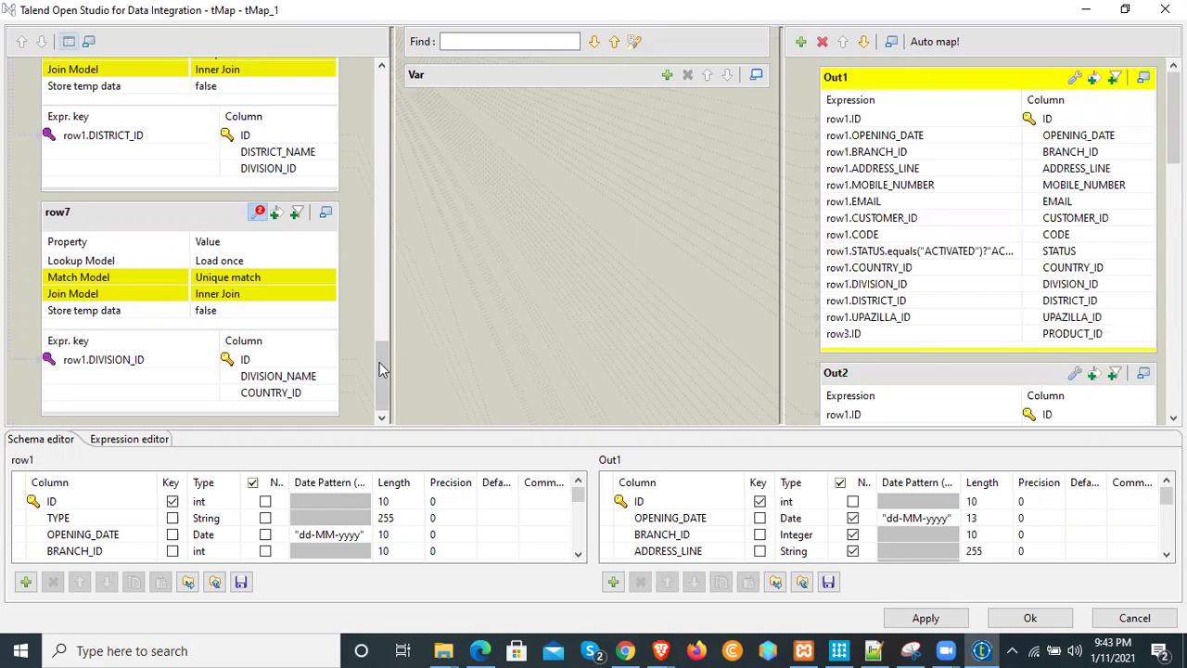
drag(375, 354, 390, 63)
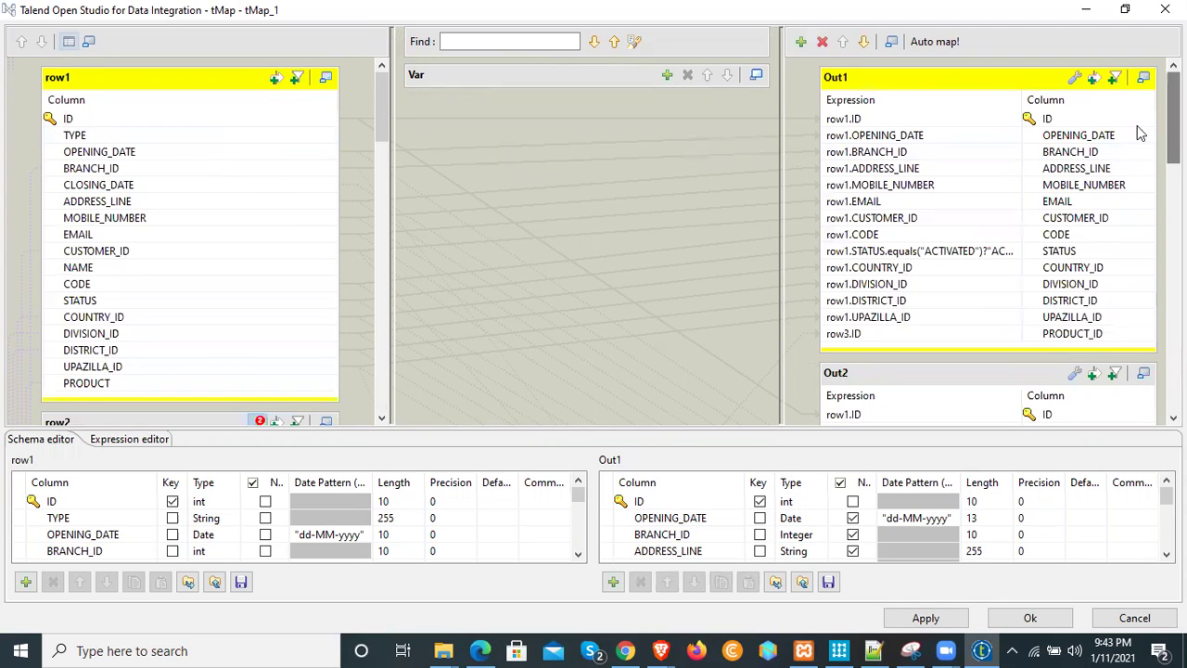
Compare the Out1 and Out2 column mappings with the match and join models of lookups row2 and row3.
scroll(907, 173, down, 2)
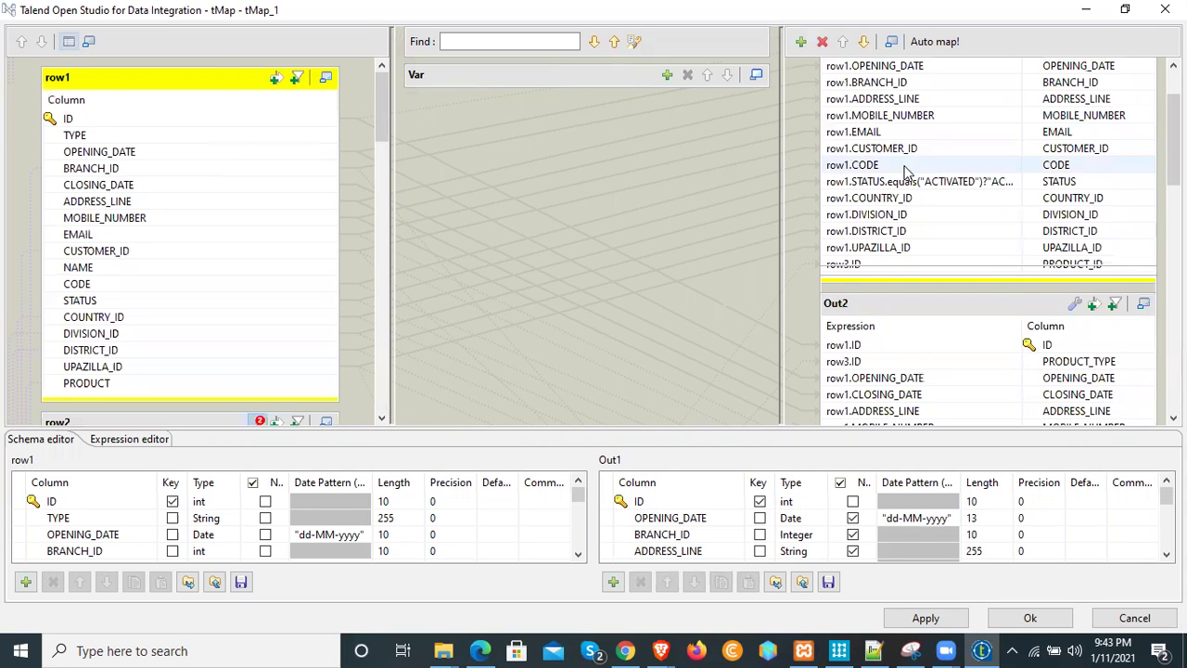
scroll(440, 175, down, 3)
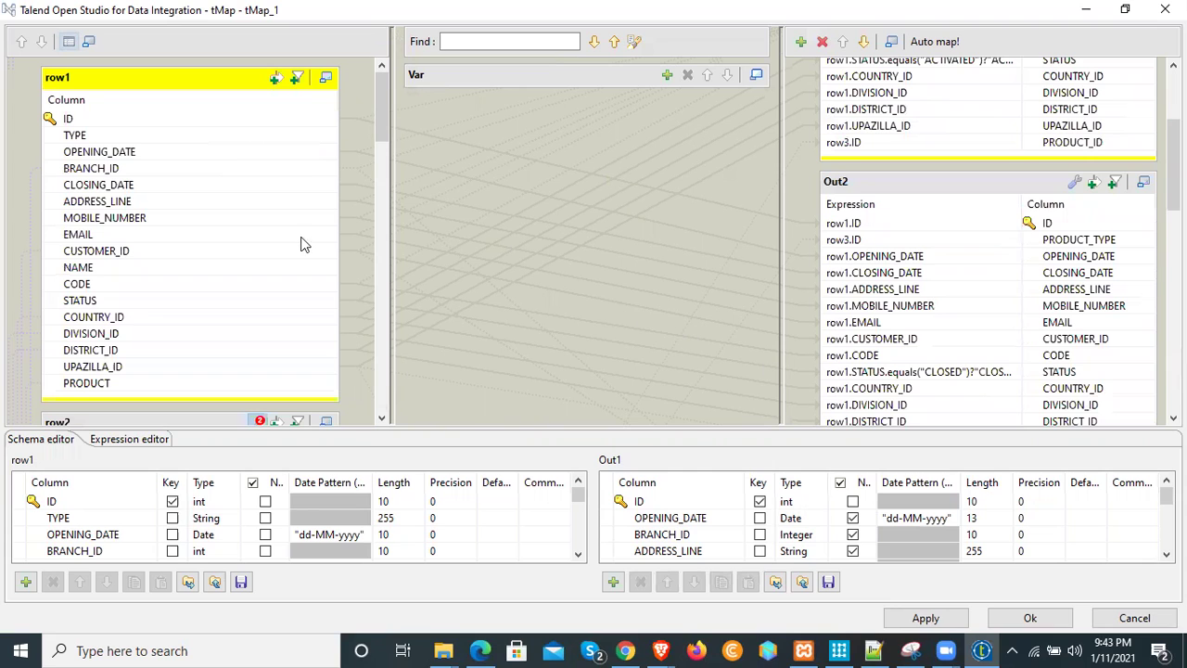
drag(381, 118, 380, 169)
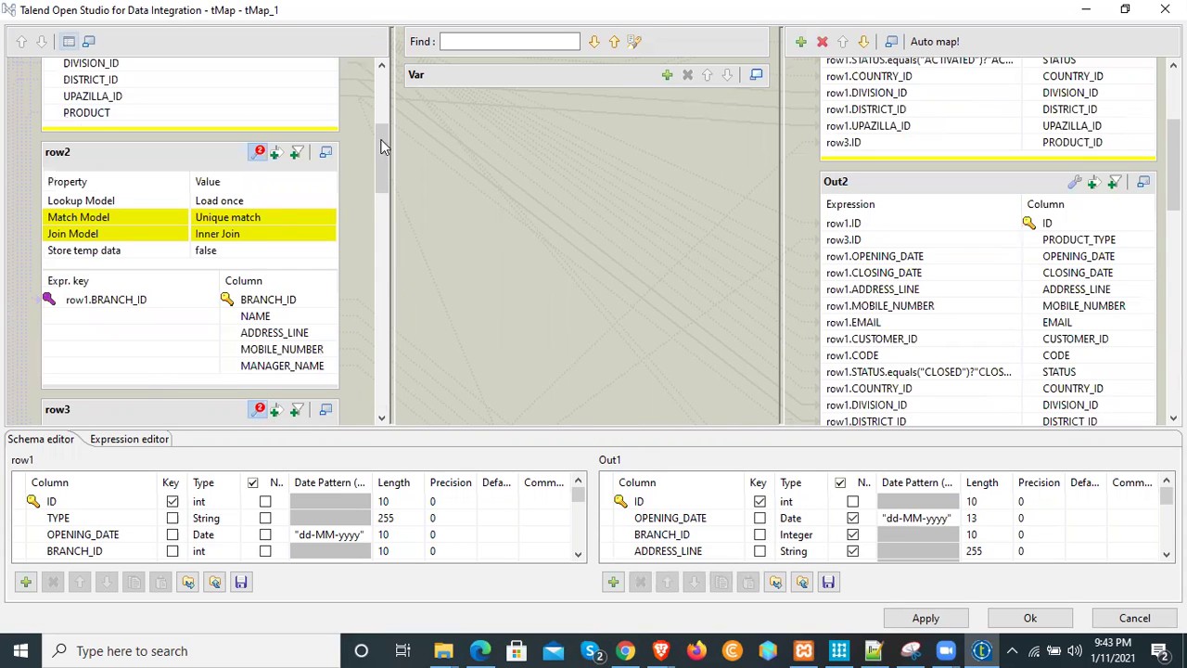
scroll(212, 243, down, 5)
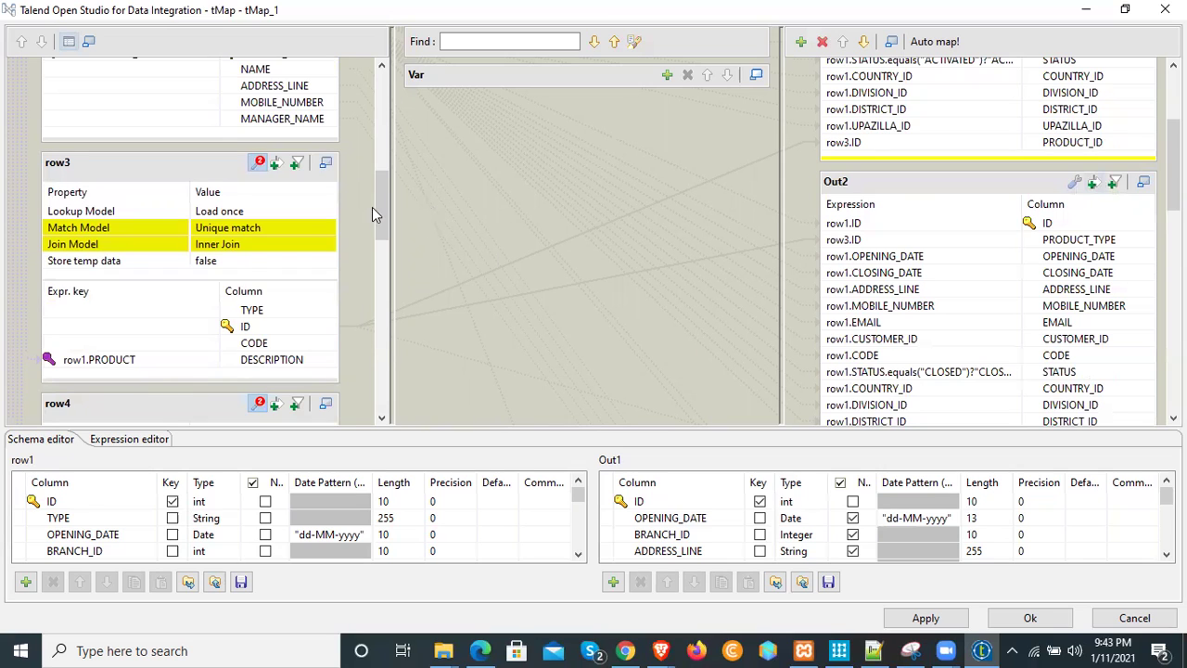
click(221, 231)
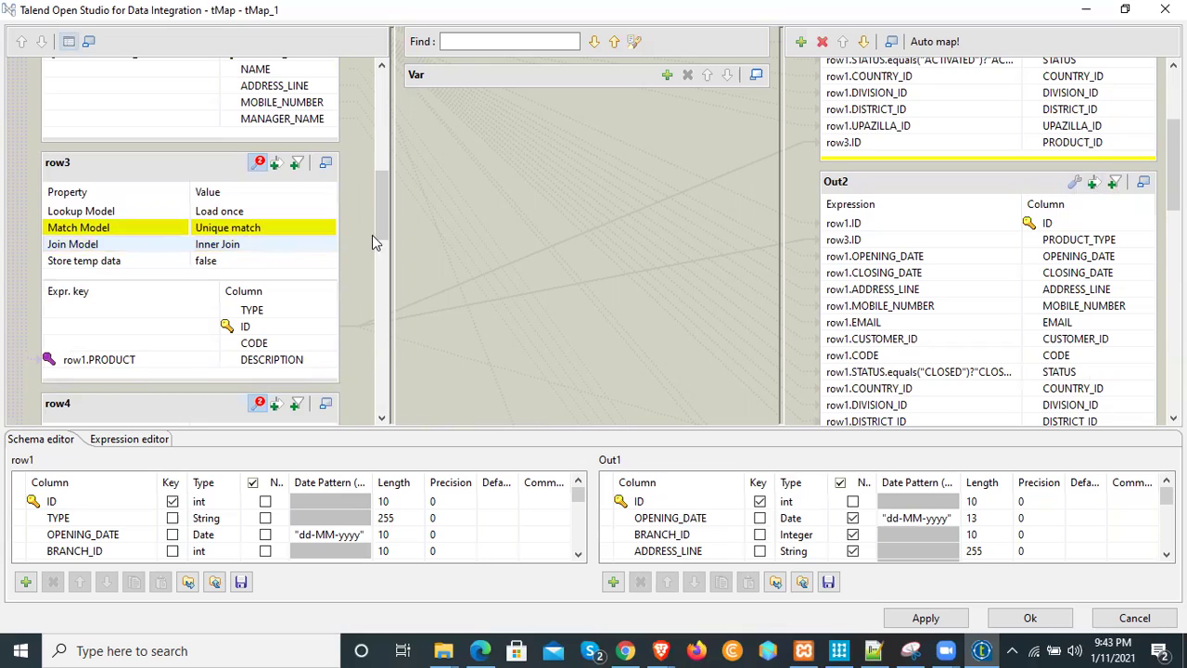
scroll(185, 200, up, 10)
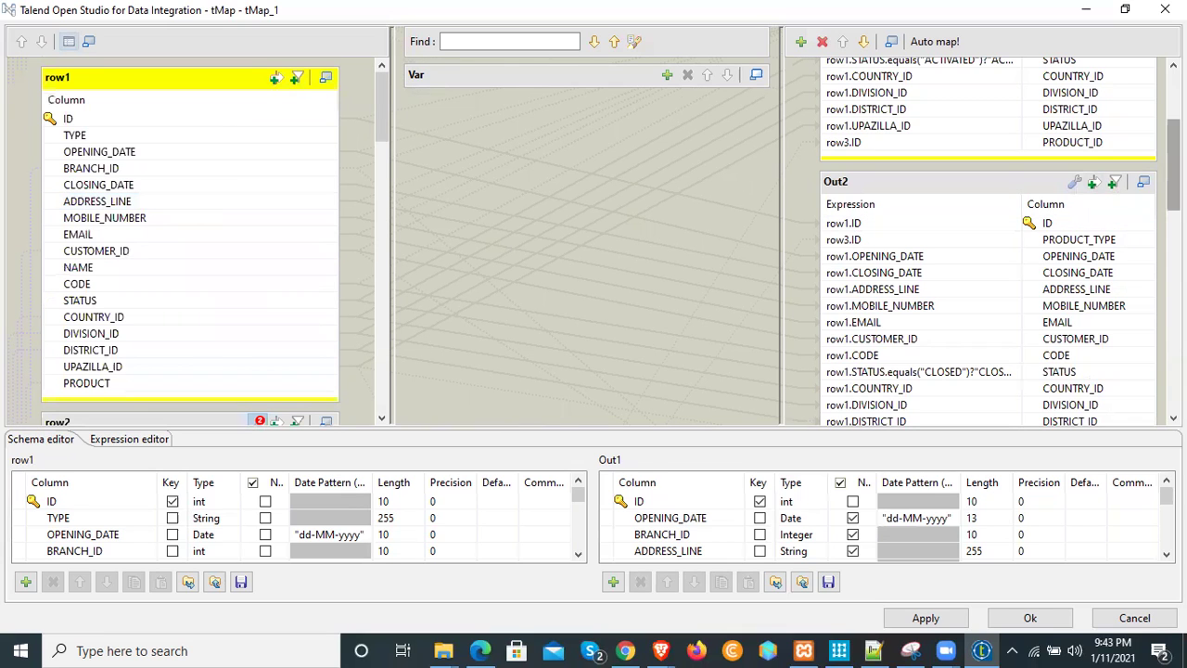
scroll(1001, 319, up, 3)
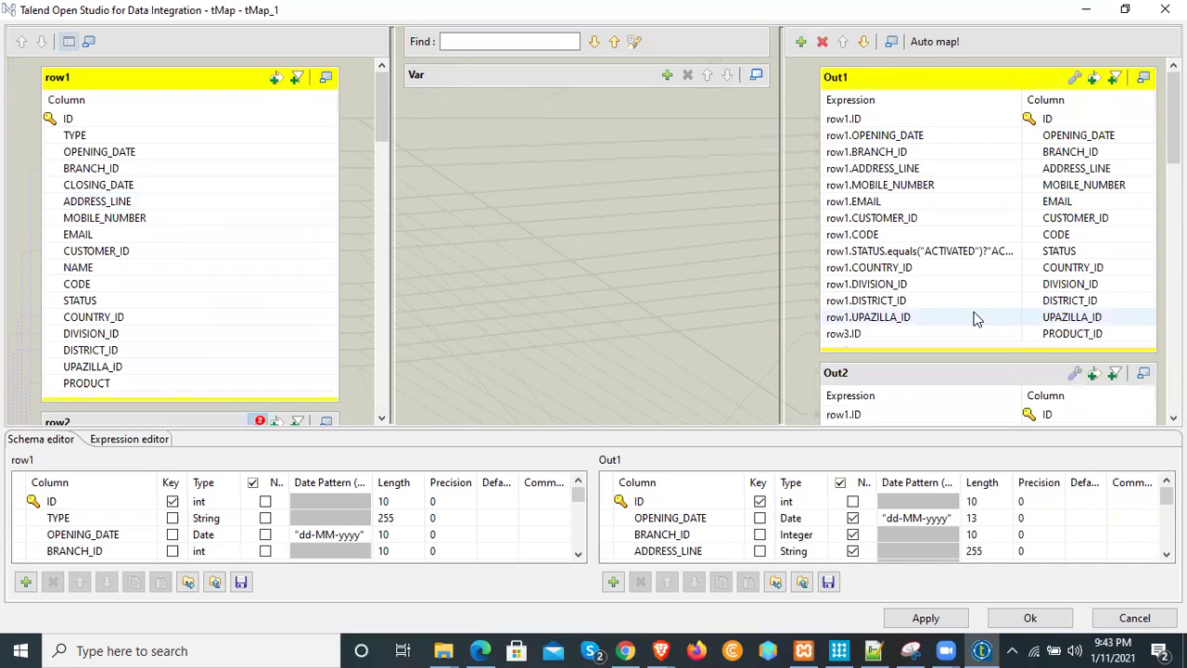
Examine the ACTIVATED/CLOSED condition of Out1's STATUS column in the Expression Builder, closing it without changes.
click(958, 251)
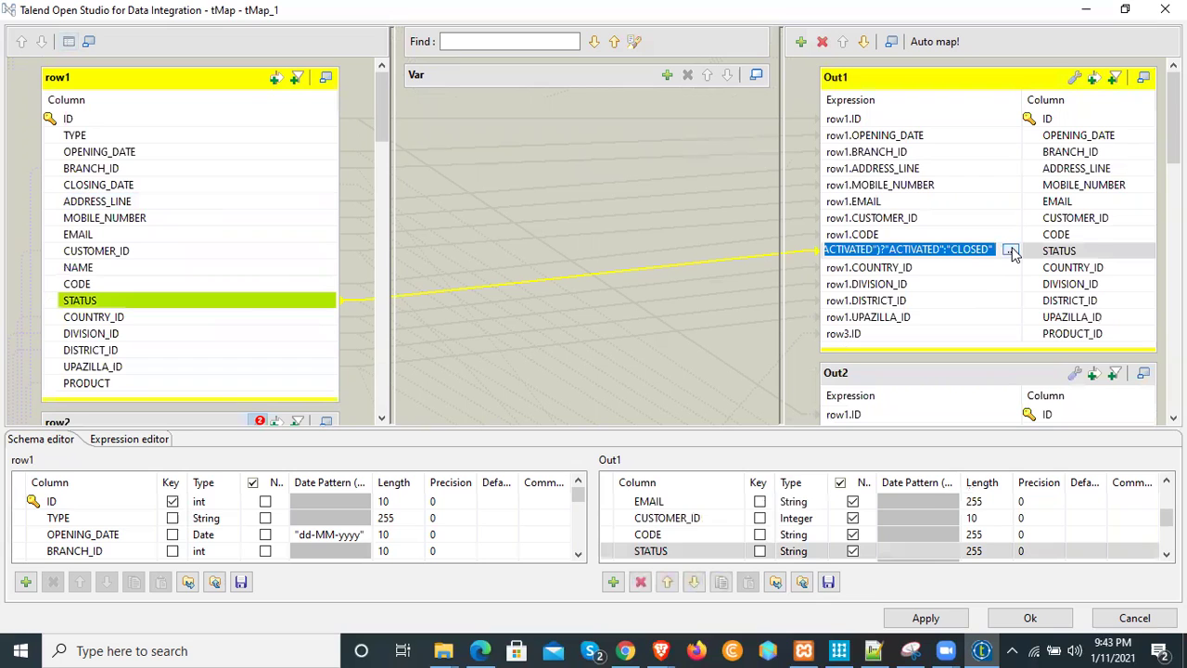
click(1011, 251)
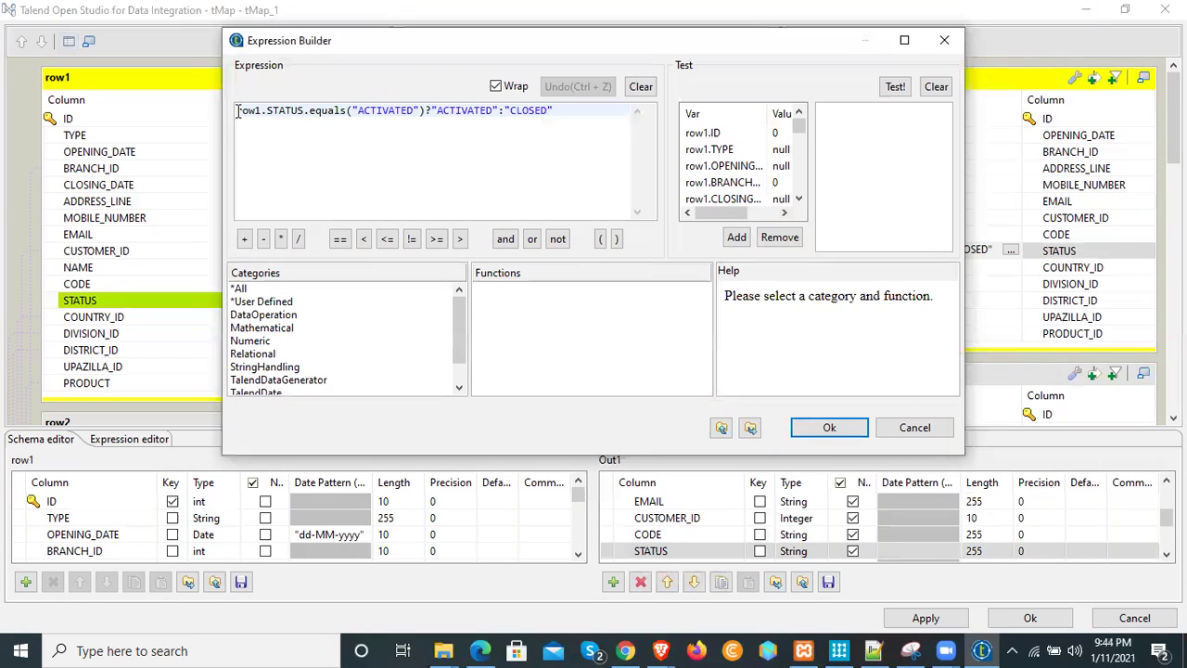
drag(240, 110, 498, 110)
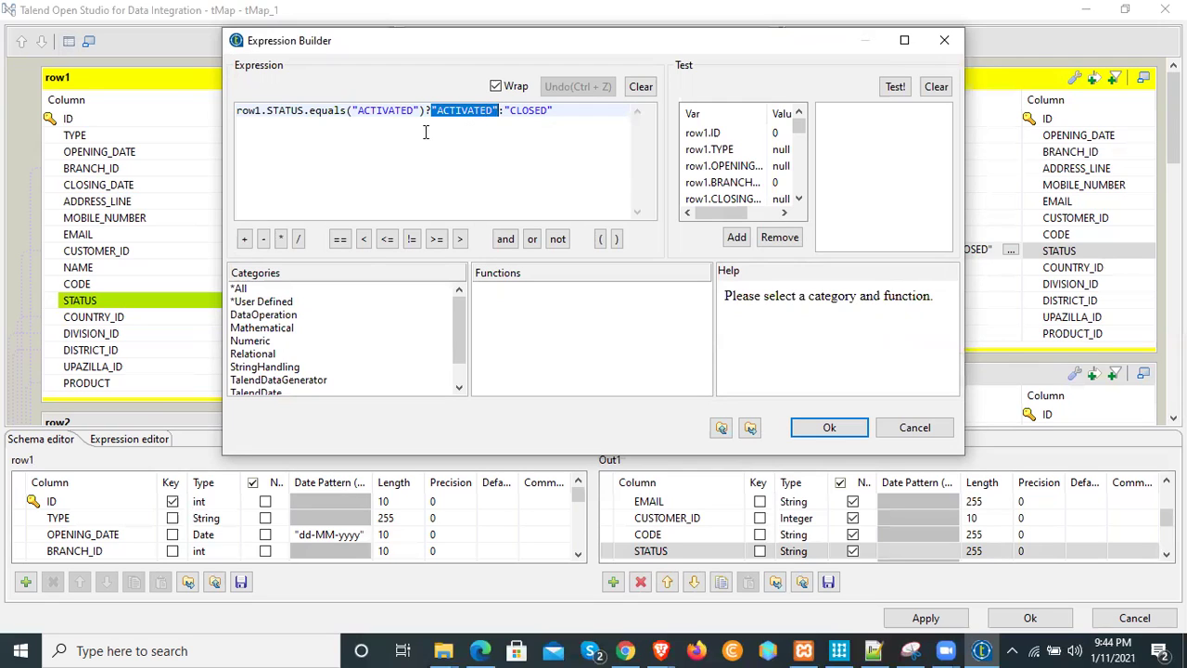
drag(360, 111, 412, 110)
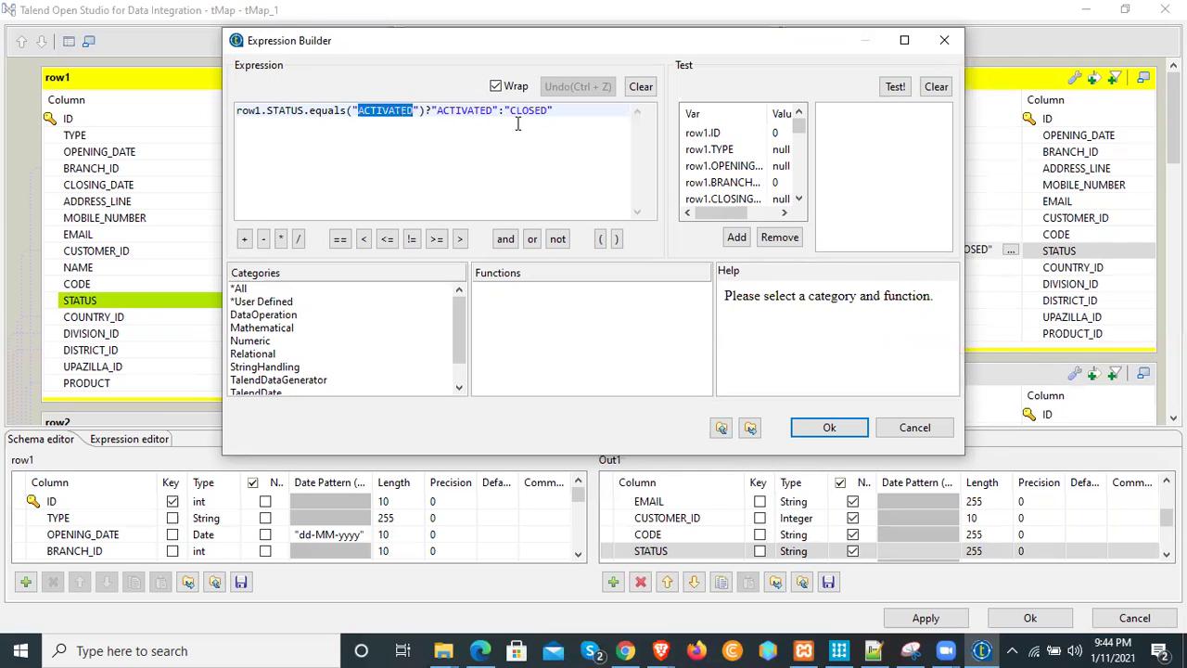
drag(510, 111, 548, 110)
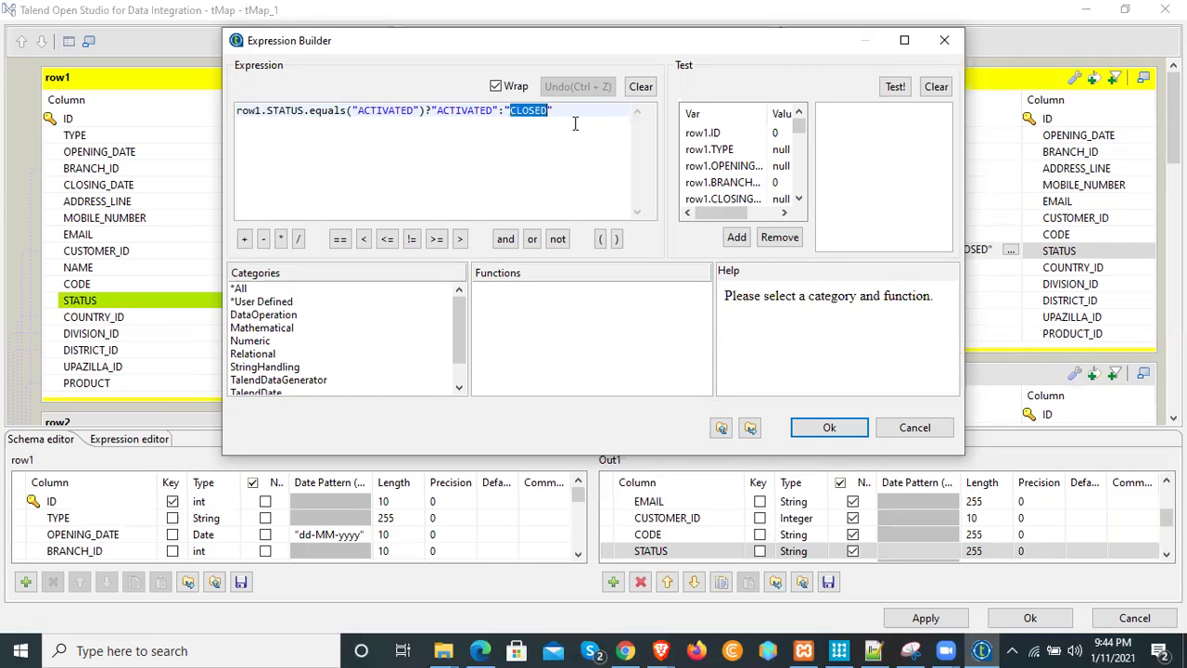
click(944, 43)
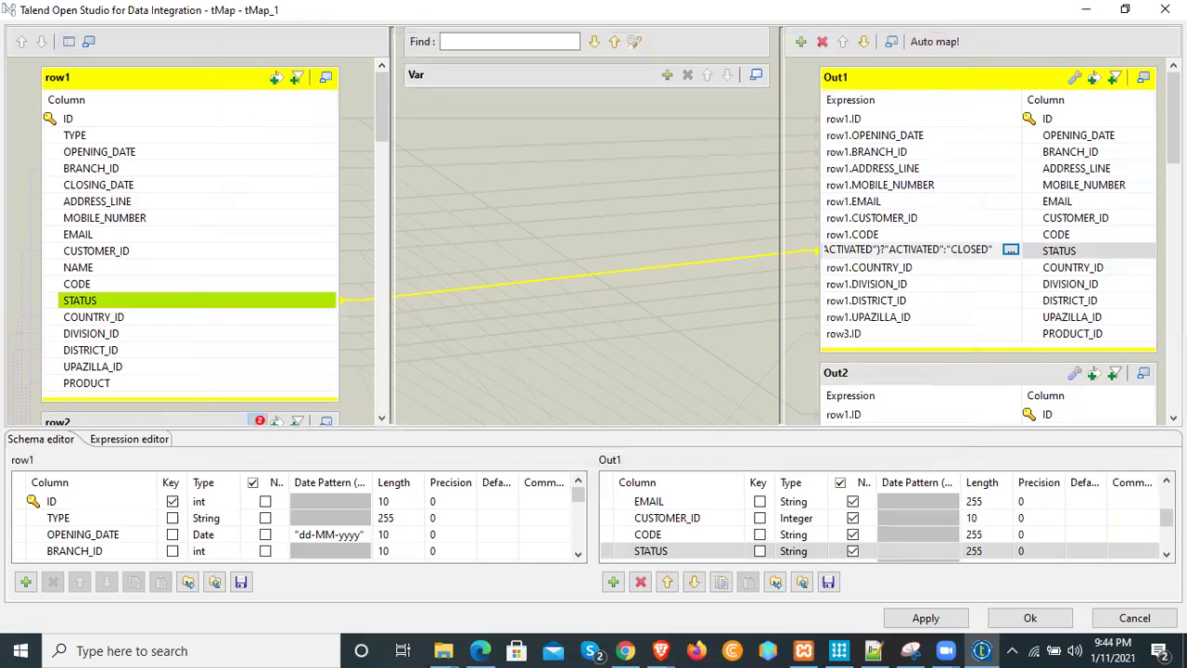
Inspect the expression mapped to the STATUS column of the Out2 output table.
scroll(987, 232, down, 2)
scroll(987, 241, down, 10)
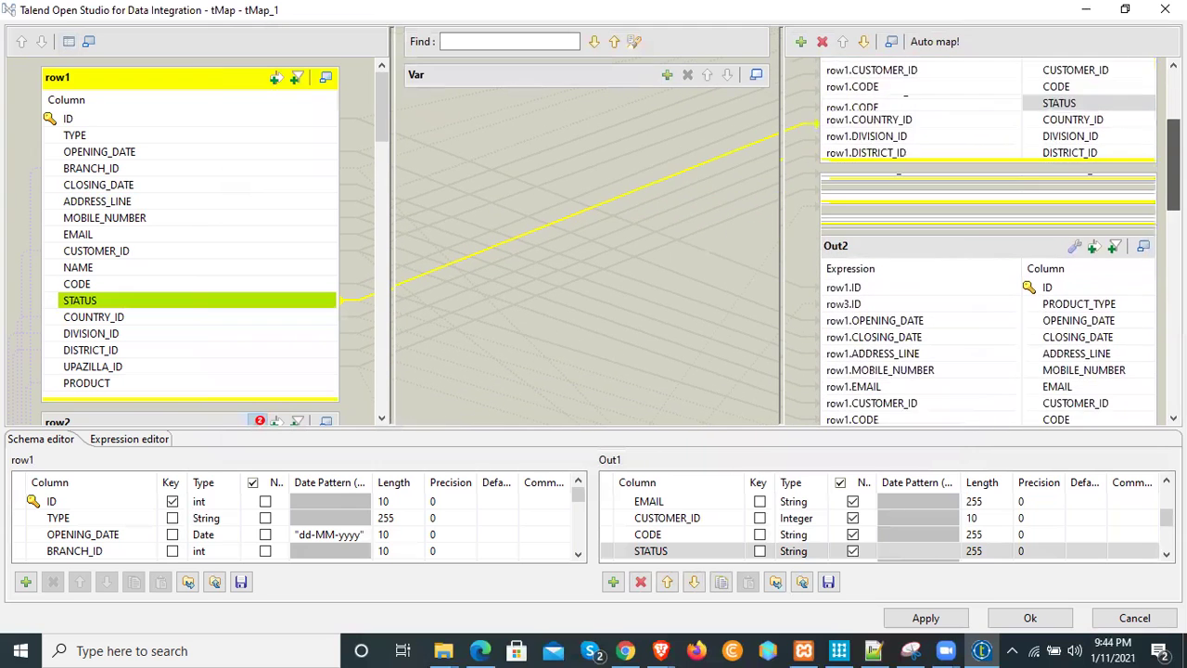
click(941, 236)
click(949, 237)
drag(949, 236, 1032, 244)
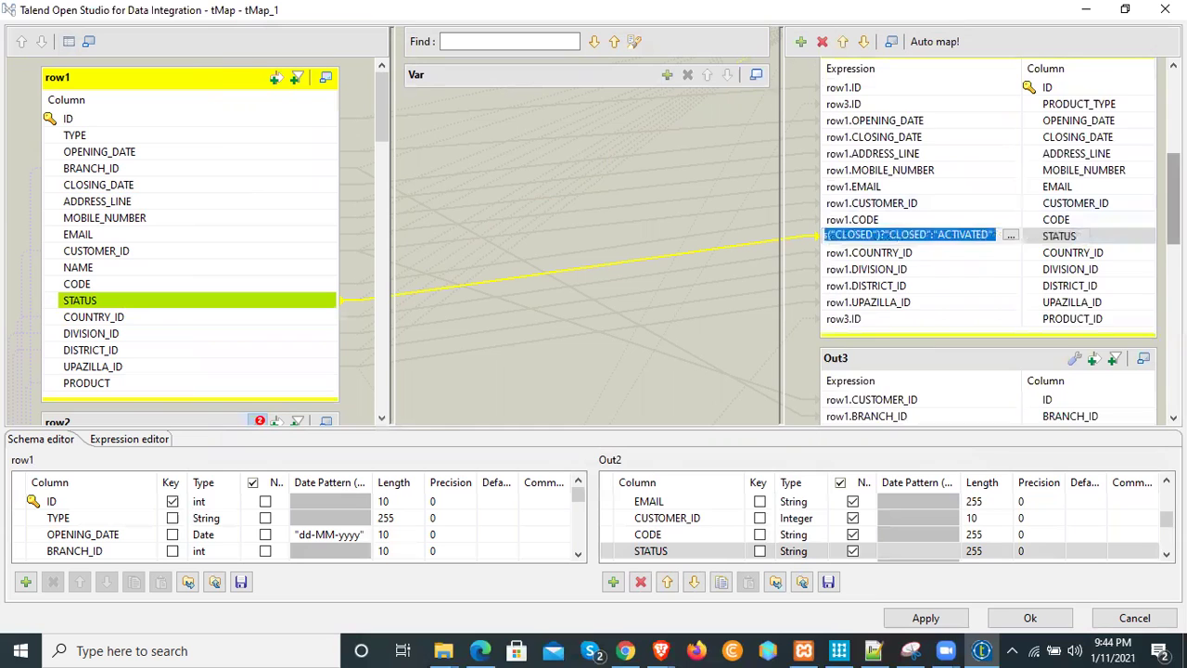
Inspect the CUSTOMER_TYPE expression of the Out3 output table and close the mapping editor without saving changes.
scroll(987, 241, down, 5)
click(919, 214)
click(919, 214)
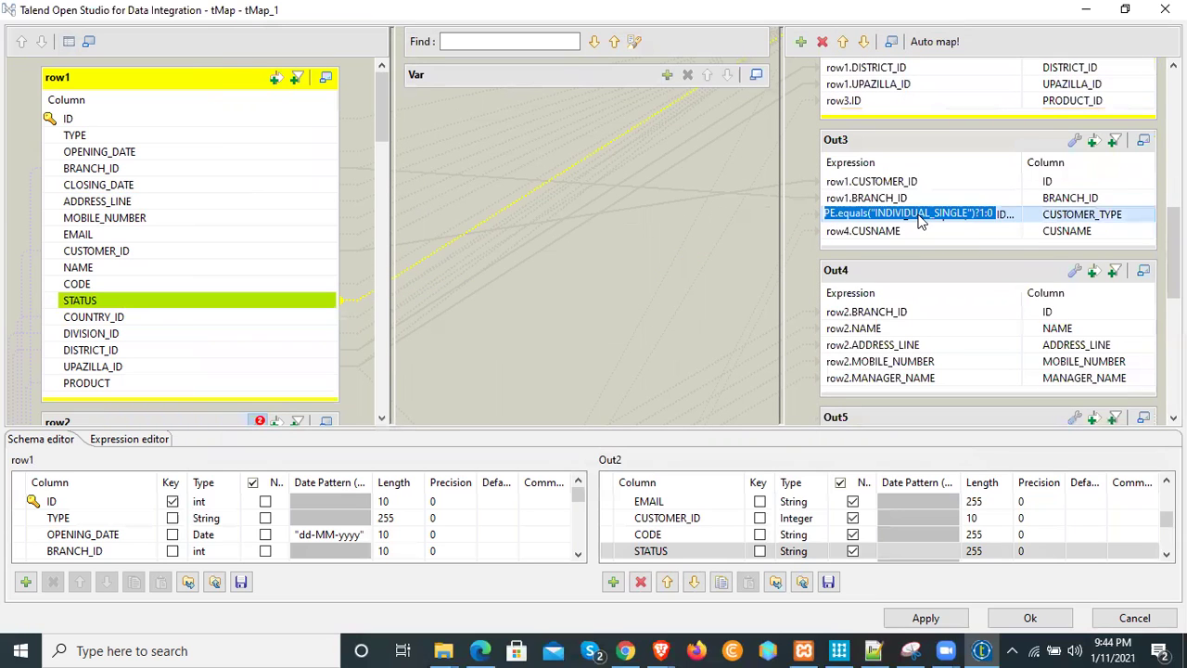
drag(1175, 253, 1175, 104)
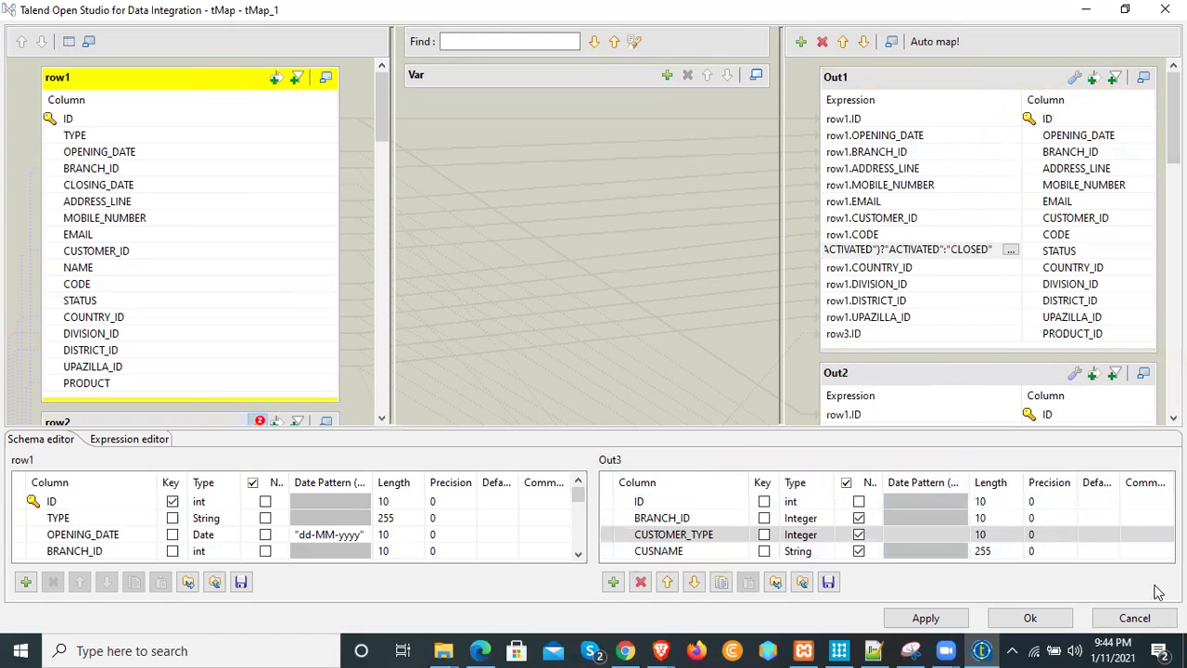
click(1135, 618)
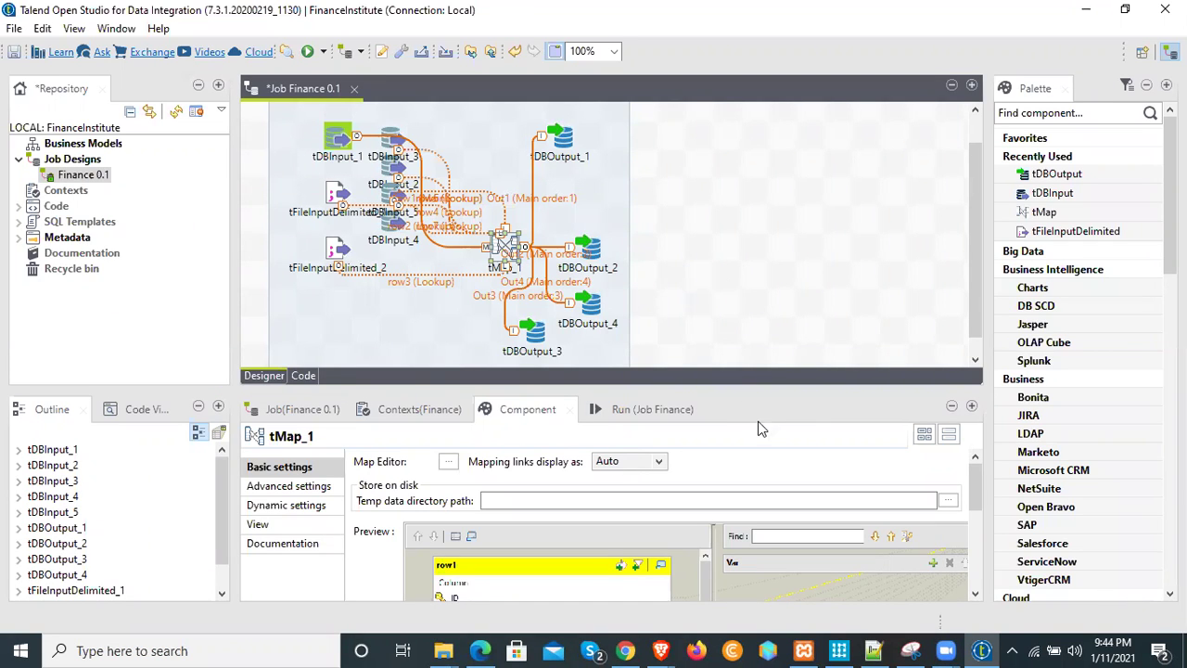
Run the Finance job with the Default context.
click(640, 409)
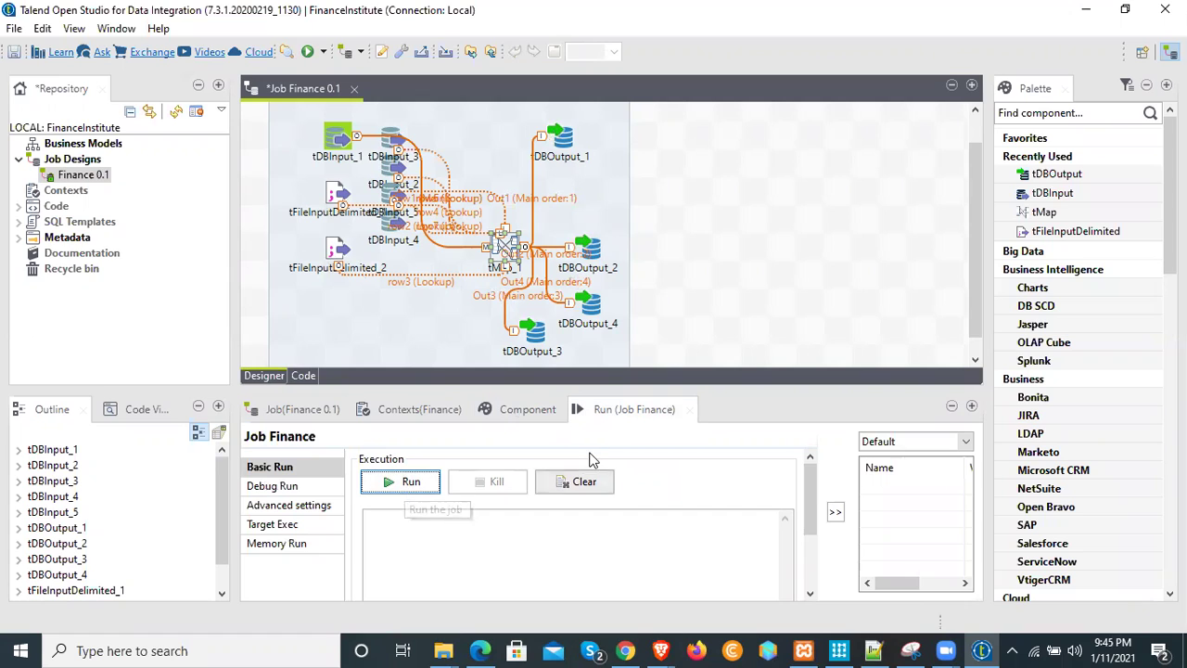
click(409, 484)
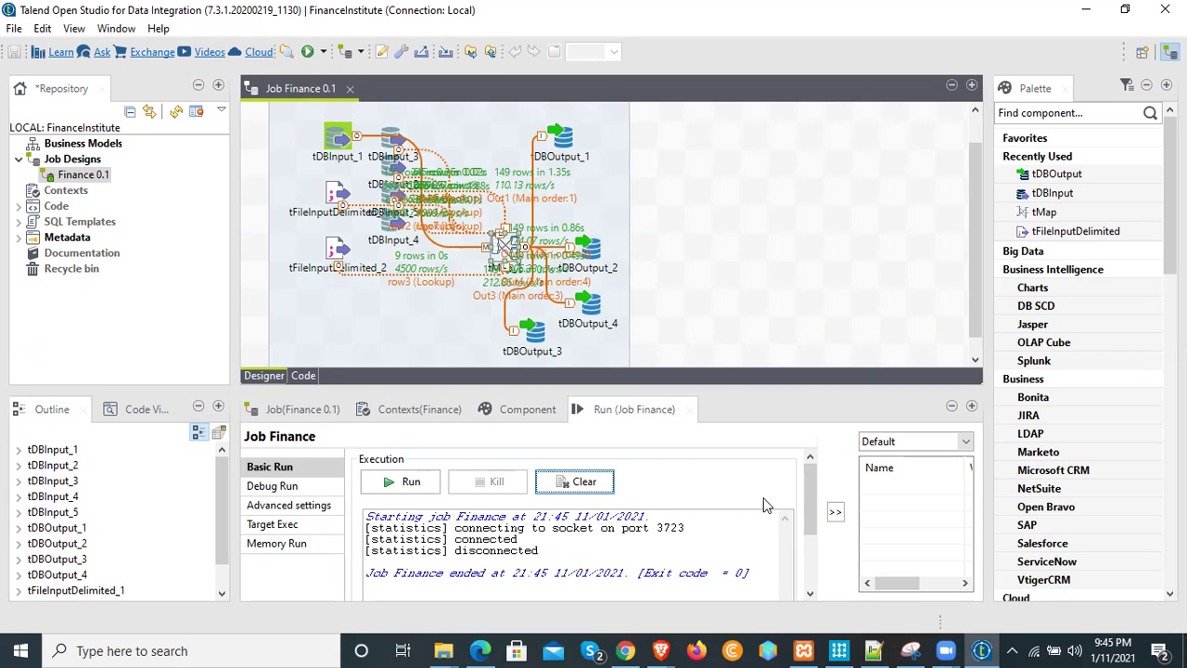
Switch to pgAdmin, reload all rows of the ACCOUNTS table and look through the loaded records.
click(480, 650)
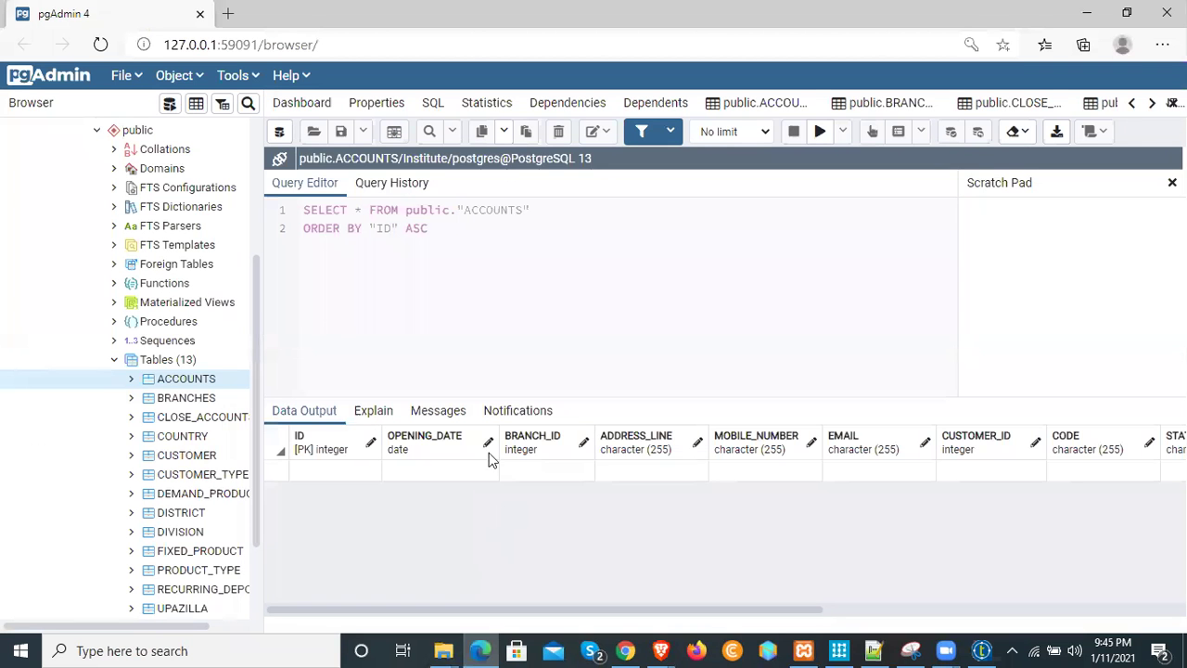
right_click(194, 384)
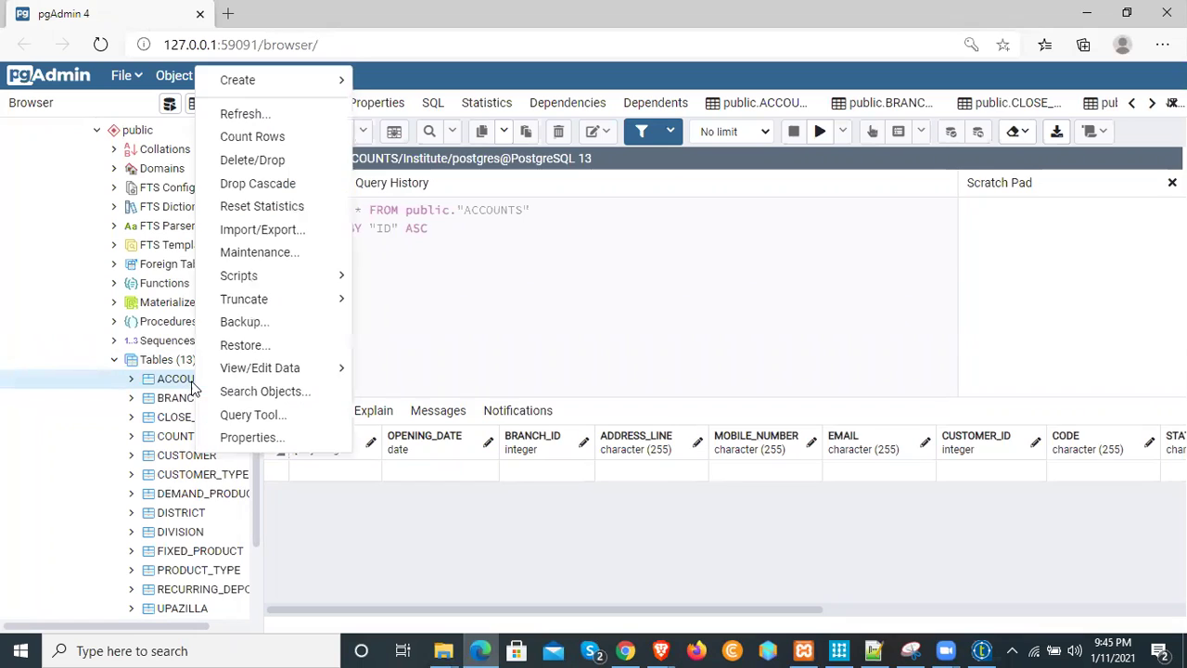
mouse_move(288, 368)
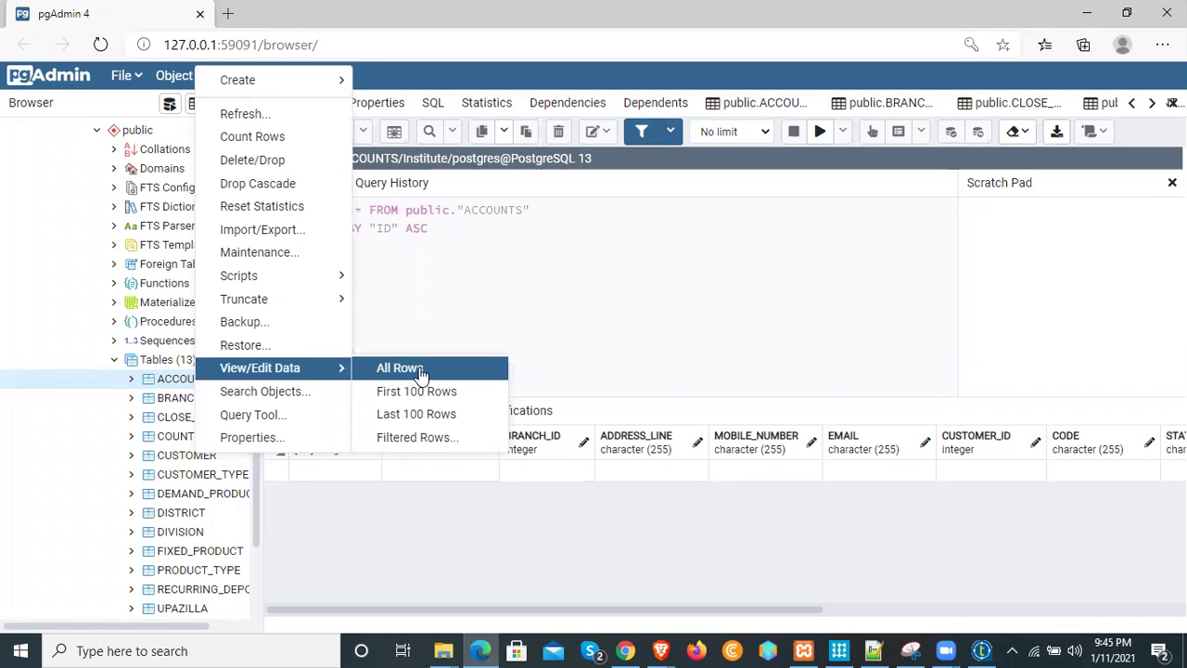
click(499, 370)
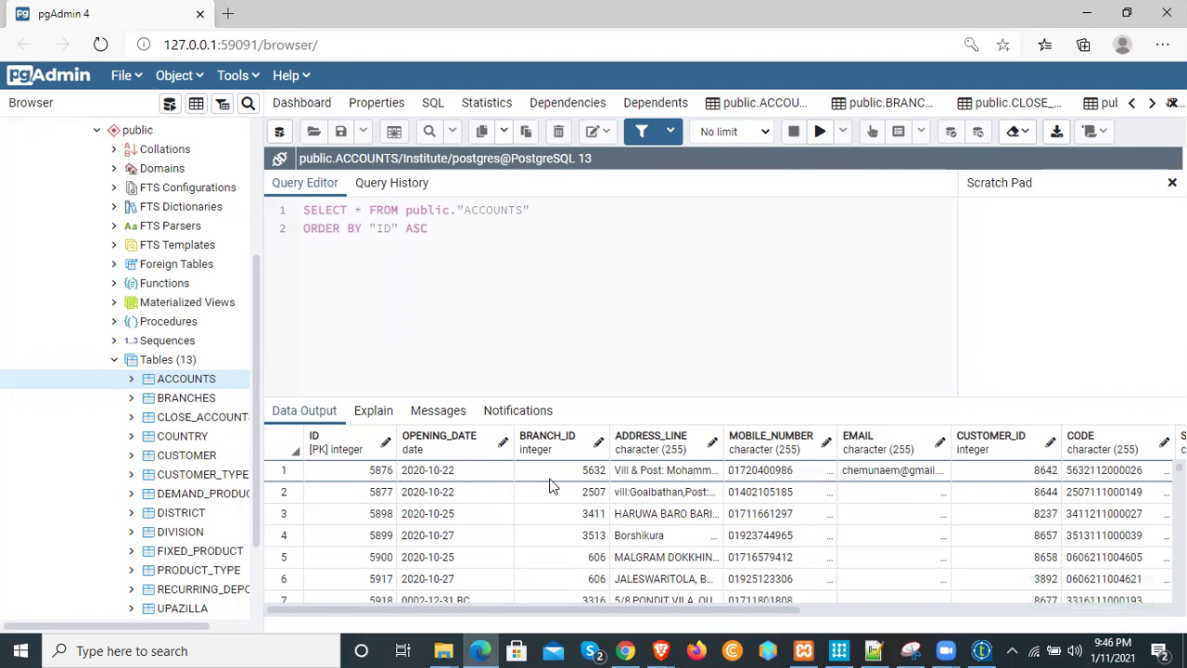
scroll(649, 529, down, 2)
scroll(654, 531, up, 2)
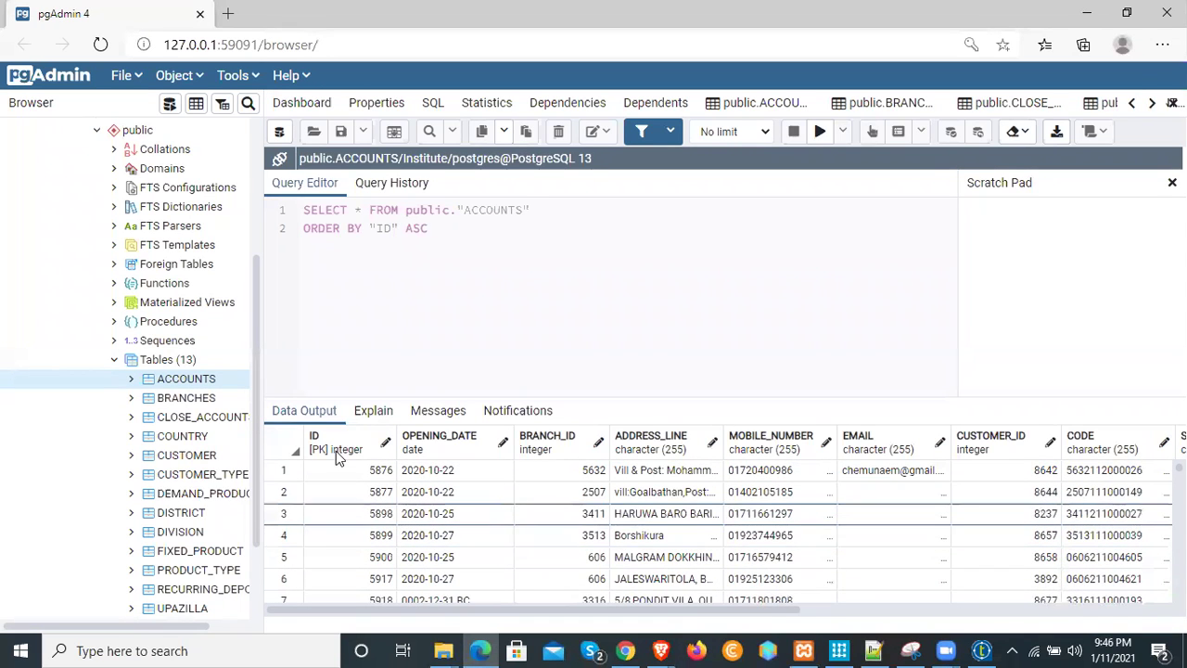
View all rows of the CLOSE_ACCOUNTS table.
right_click(176, 423)
mouse_move(306, 368)
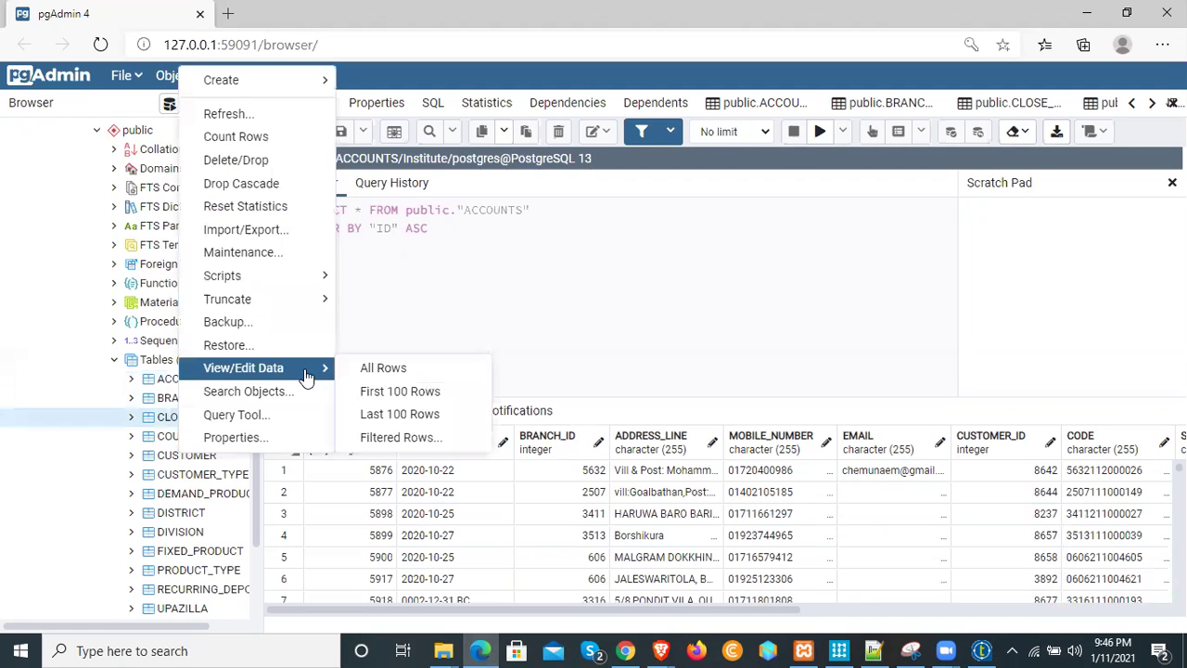
click(383, 368)
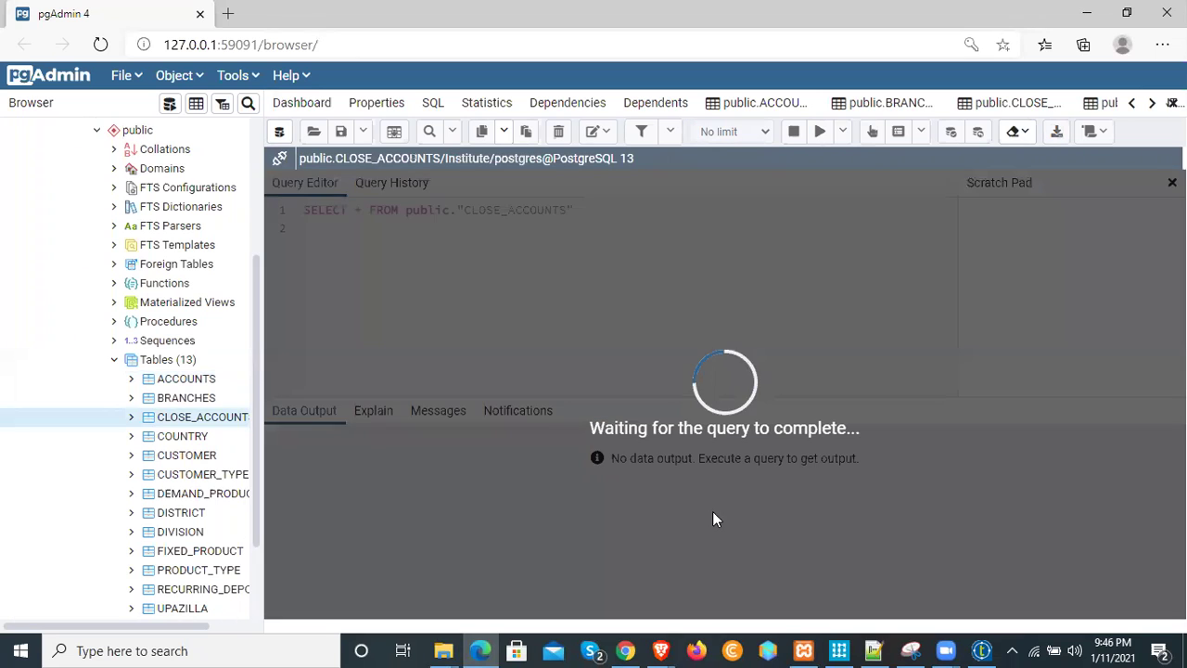
Look through the CLOSE_ACCOUNTS records, then open all rows of the CUSTOMER_TYPE table.
scroll(696, 511, down, 4)
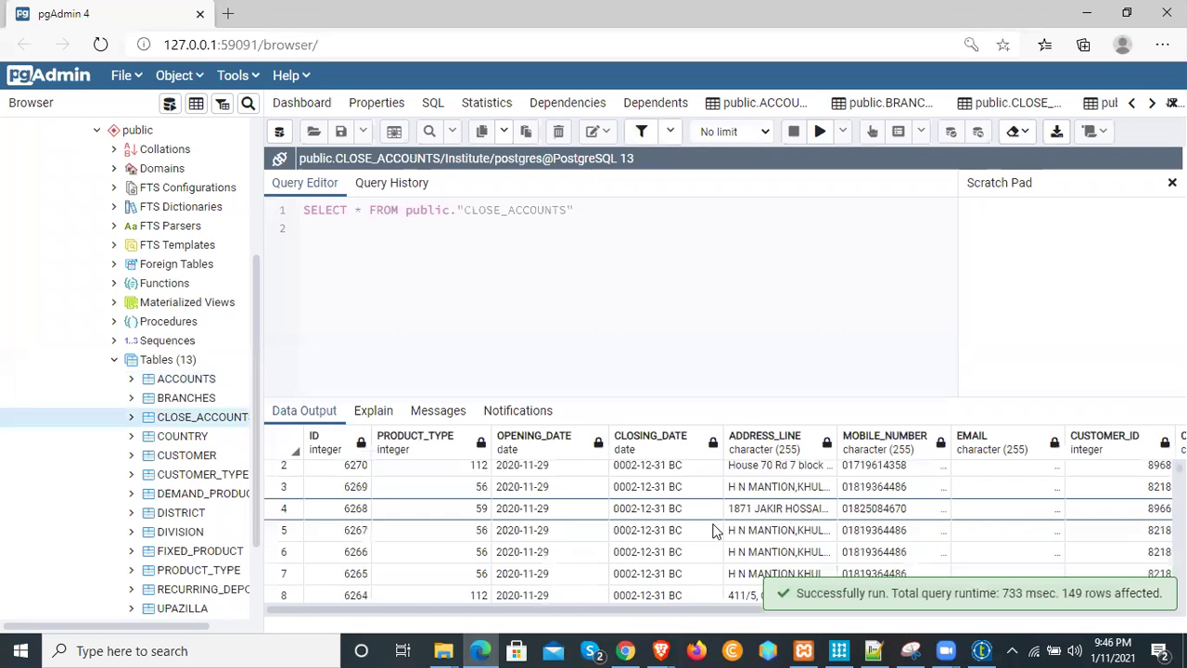
scroll(674, 511, down, 3)
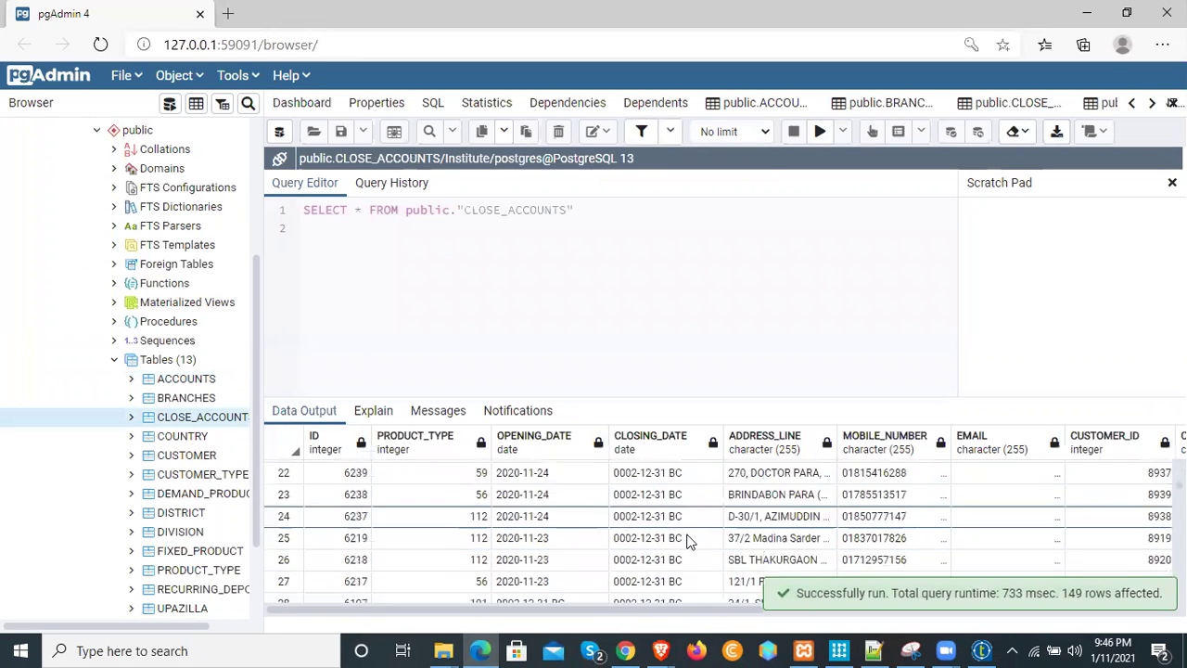
right_click(185, 477)
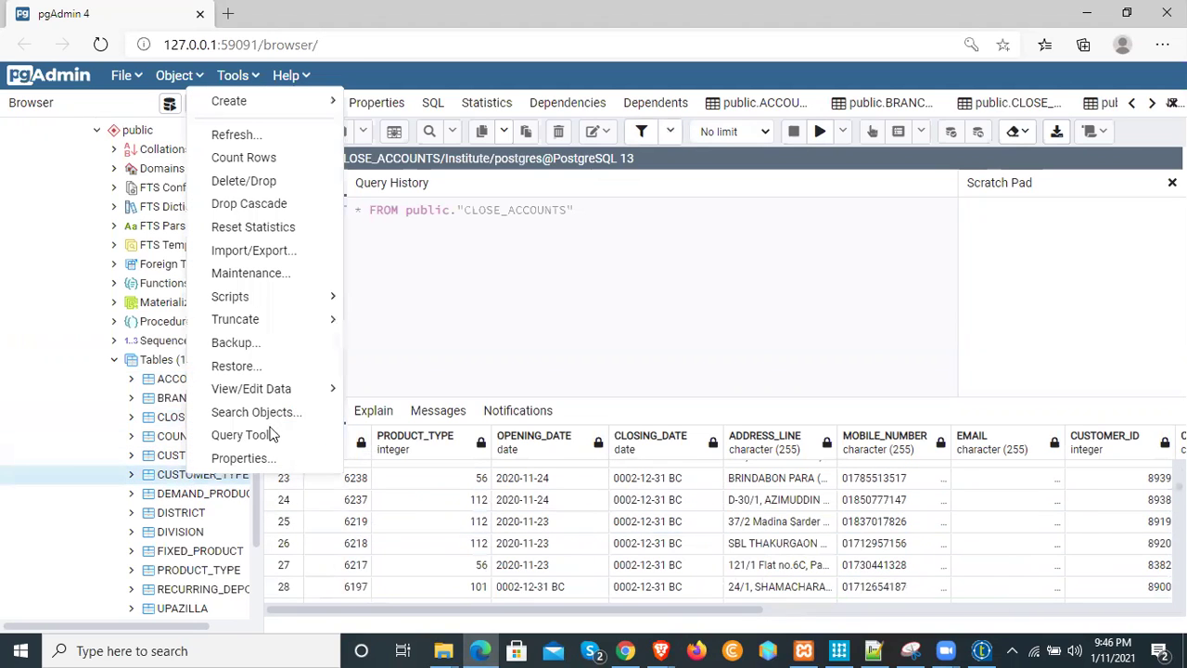
mouse_move(313, 388)
click(383, 391)
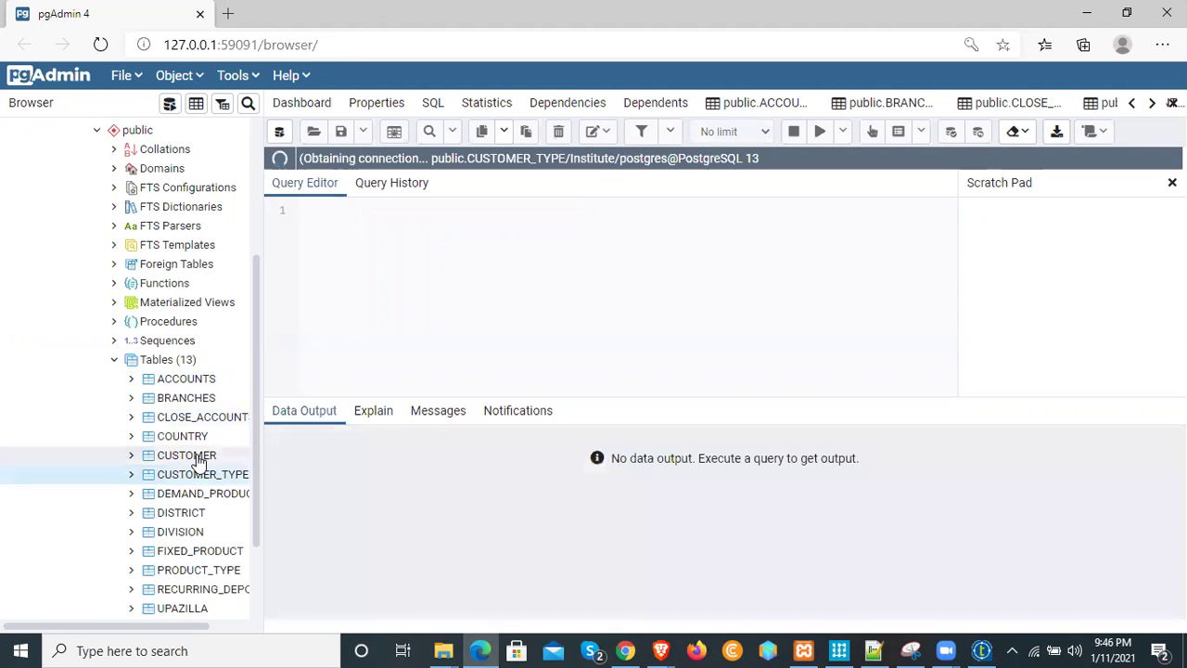
View all rows of the CUSTOMER table and look through the loaded records.
right_click(197, 457)
mouse_move(344, 373)
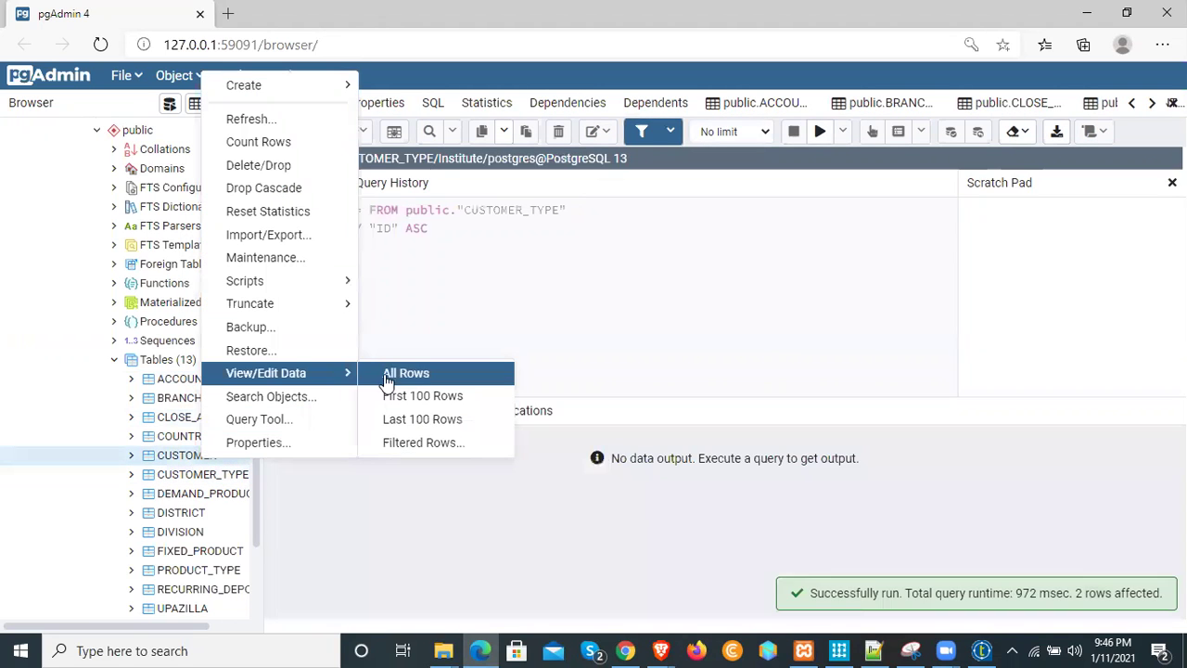
click(395, 375)
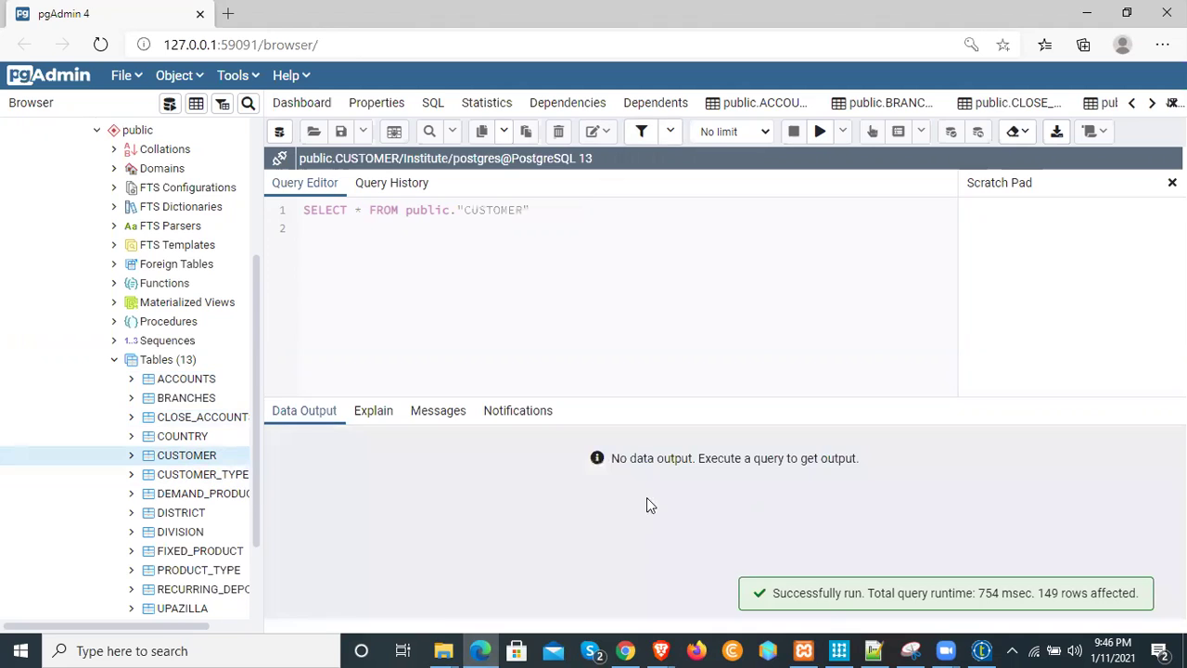
scroll(624, 575, down, 3)
scroll(624, 570, down, 3)
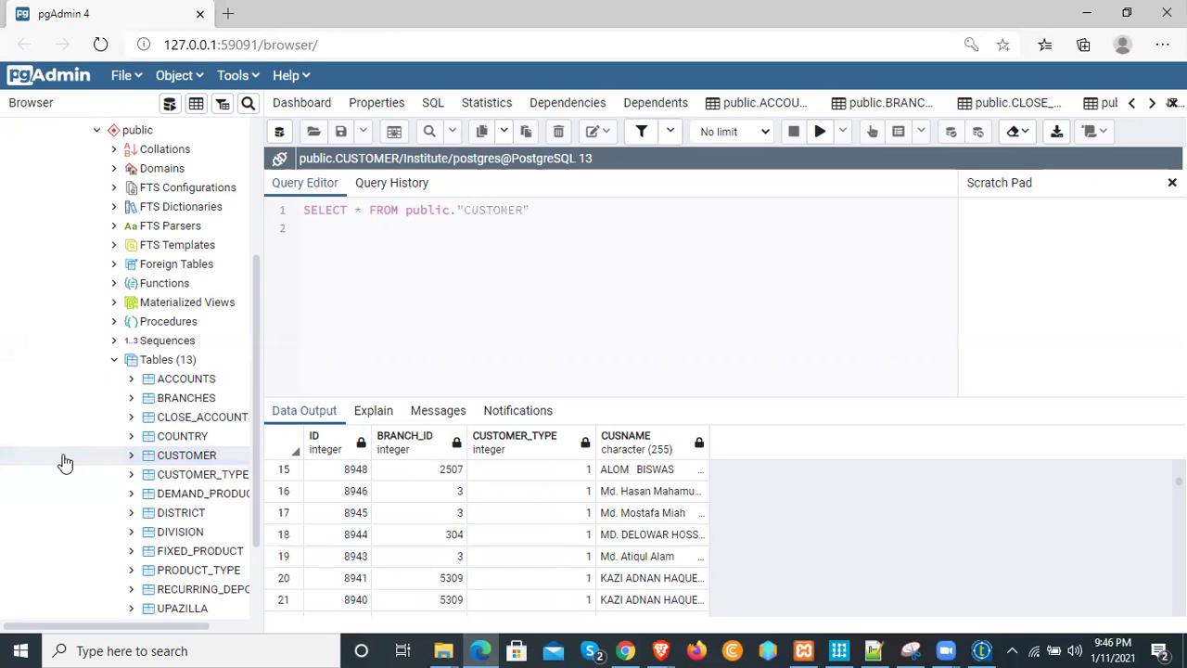
scroll(77, 464, up, 3)
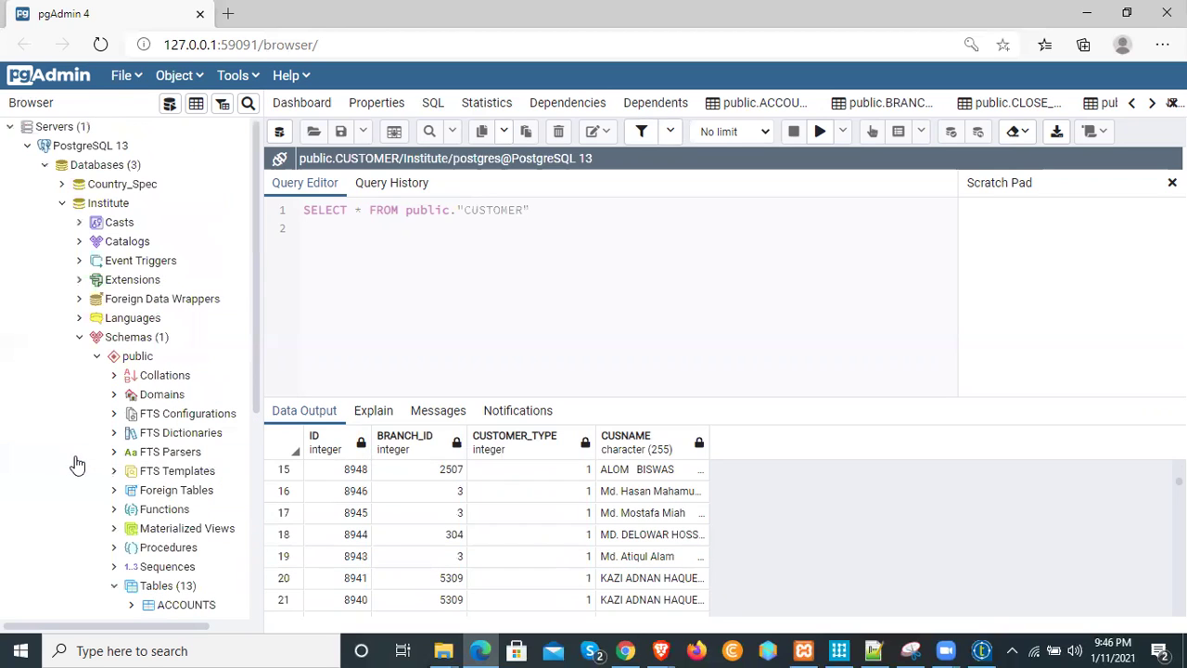
right_click(99, 206)
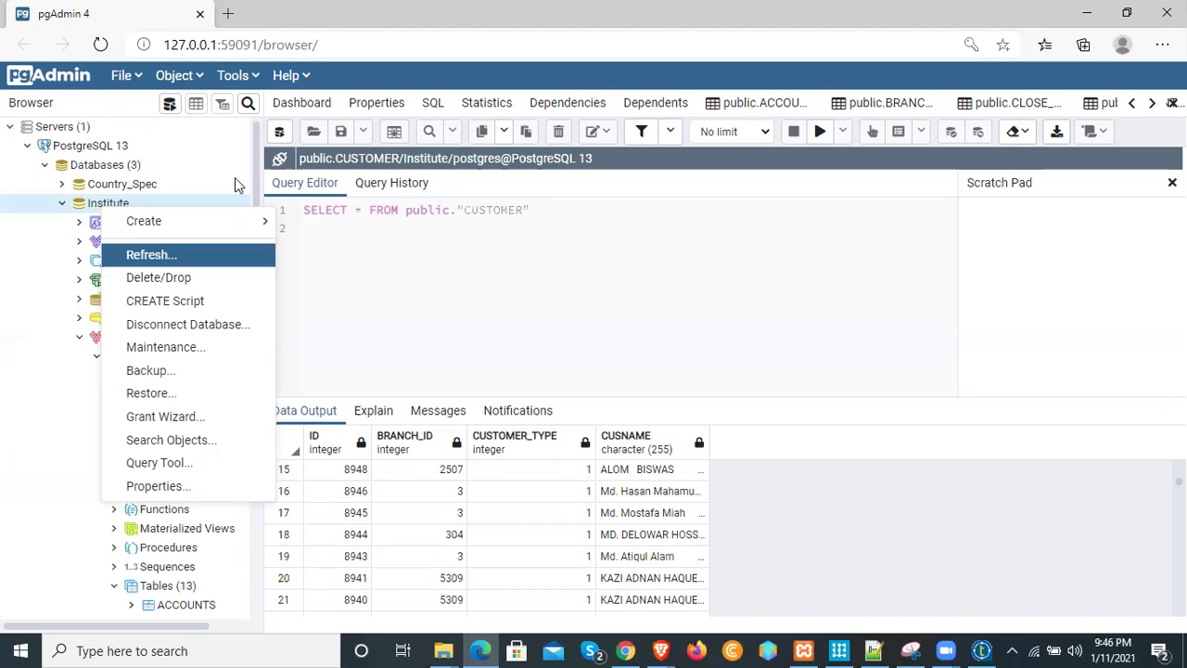
click(92, 374)
Switch to erwin and look over the entities and relationships in the Institute ER diagram.
scroll(74, 373, down, 3)
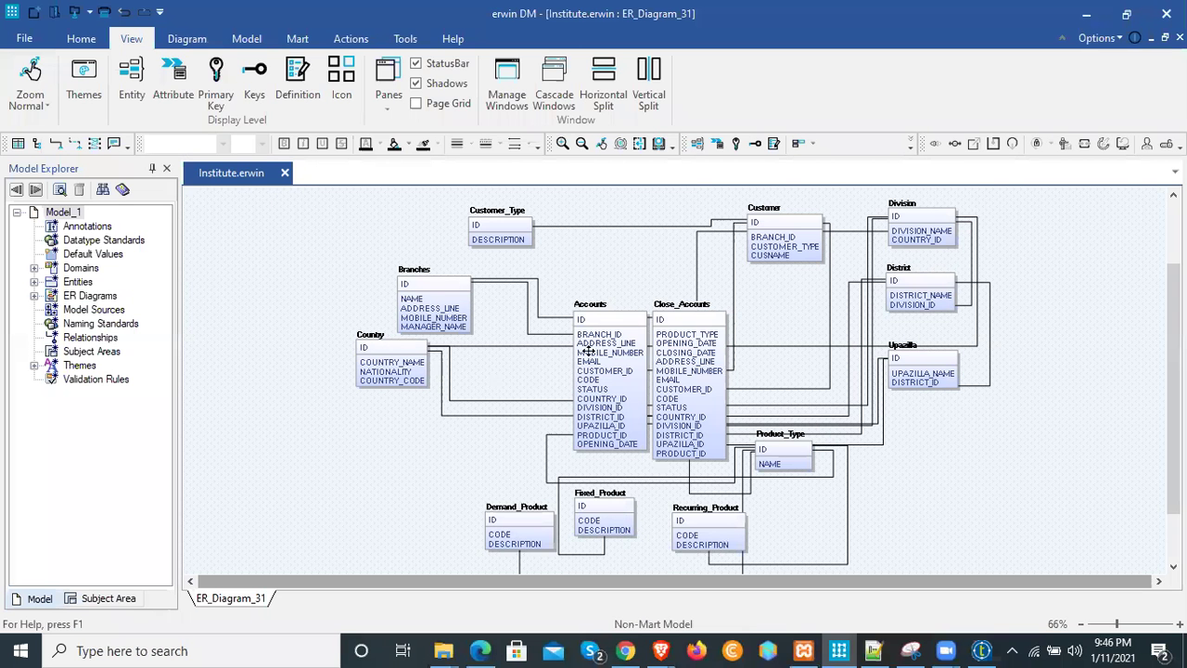
scroll(588, 351, down, 2)
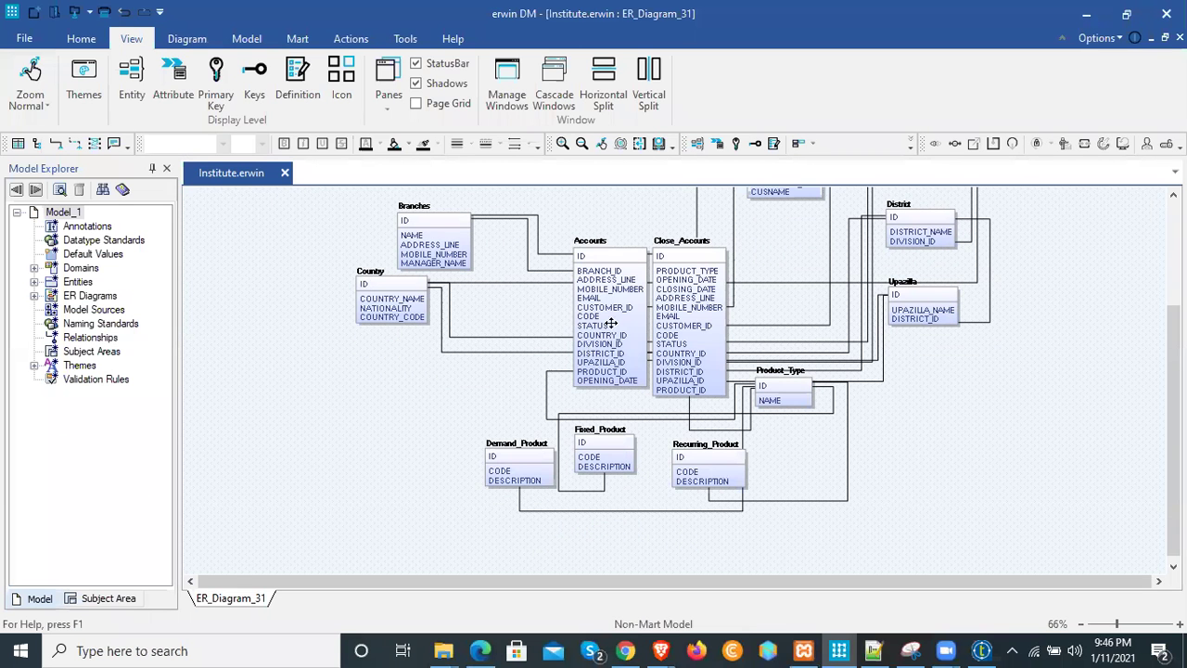
scroll(442, 307, up, 2)
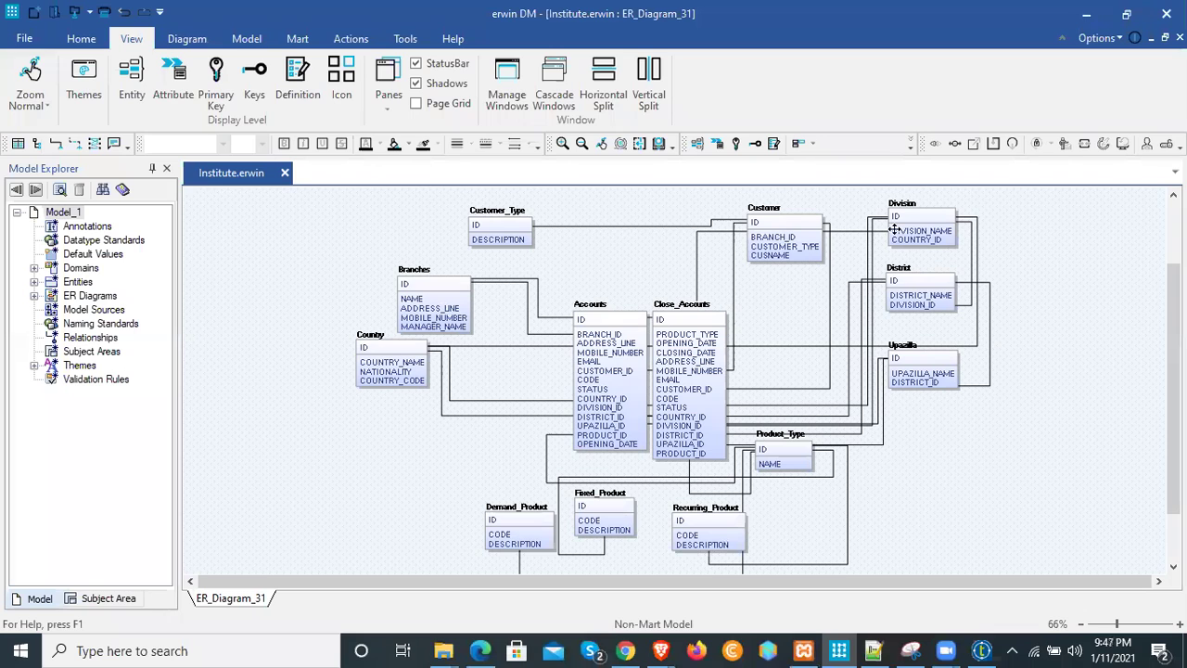
scroll(527, 459, down, 2)
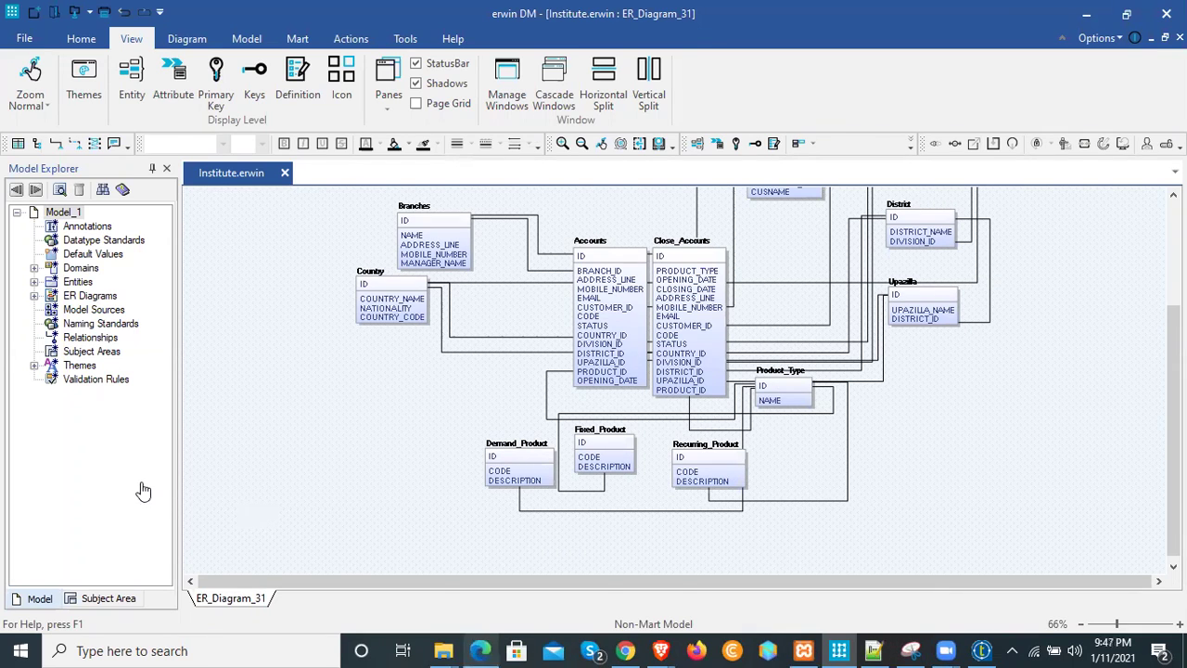
Switch back to pgAdmin and select the PRODUCT_TYPE table among the Institute tables.
key(alt+Tab)
scroll(98, 532, down, 2)
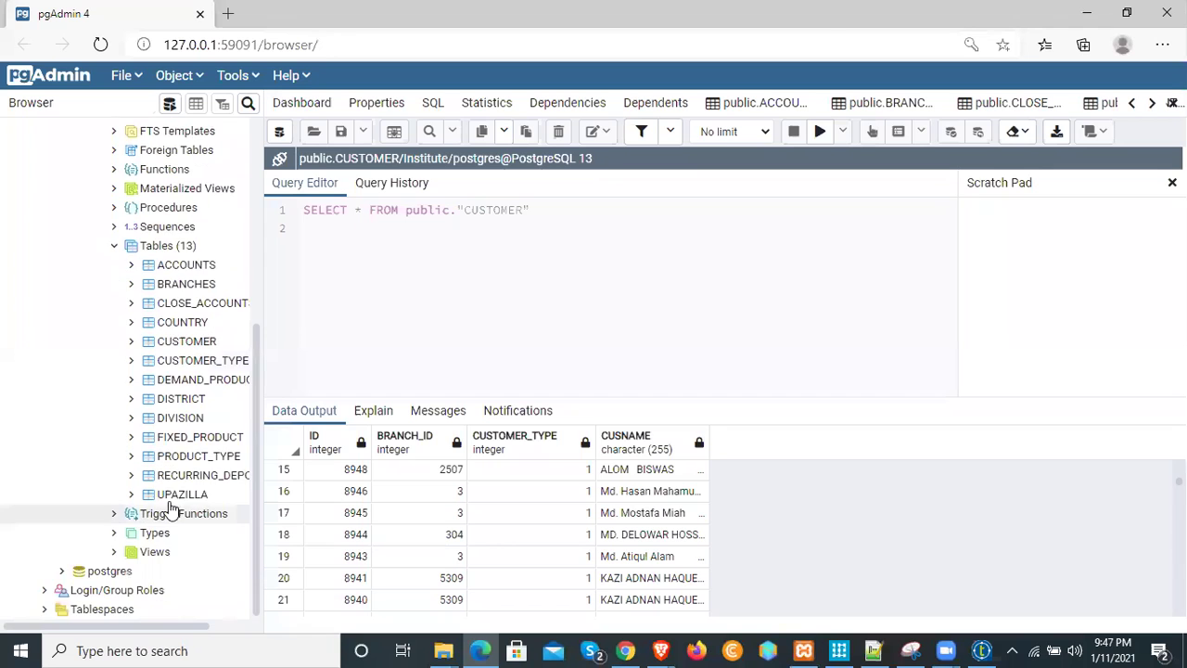
click(199, 455)
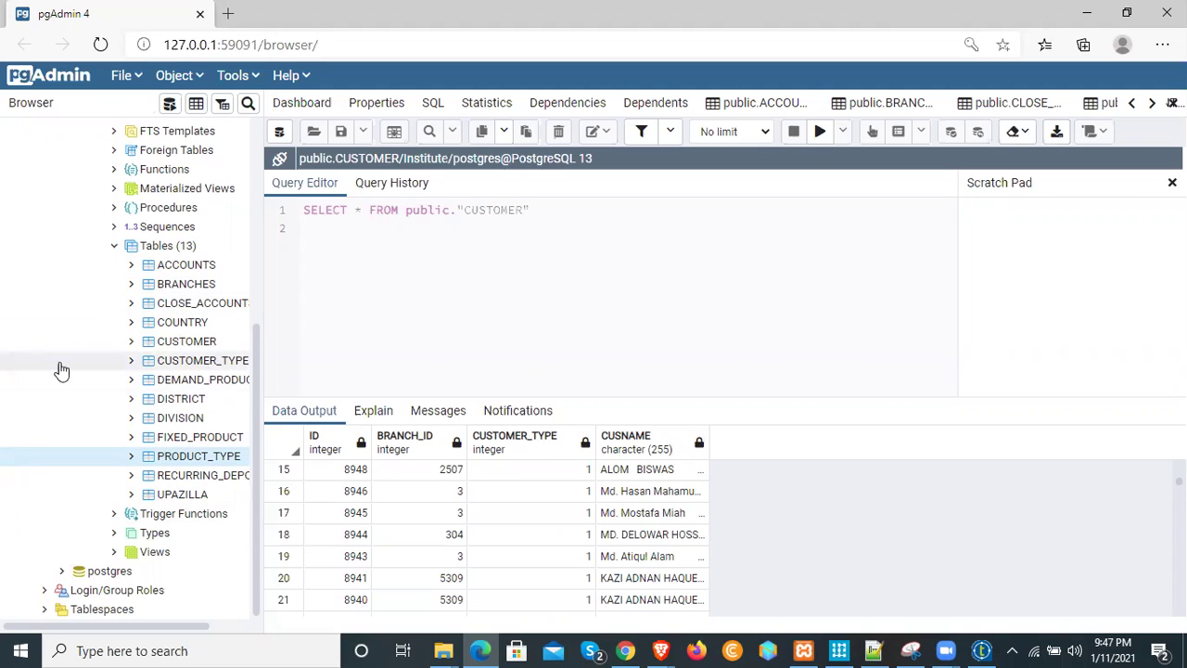
Start a backup of the Institute database with the filename Institute_Final.
scroll(43, 369, up, 3)
scroll(51, 339, up, 2)
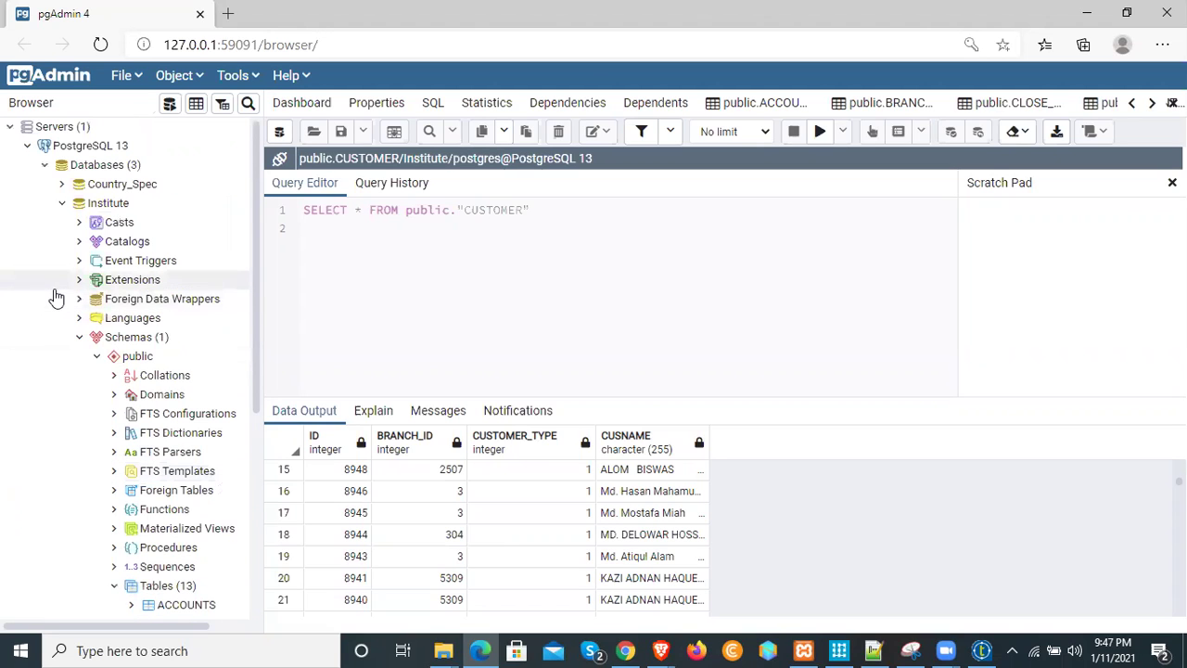
right_click(104, 206)
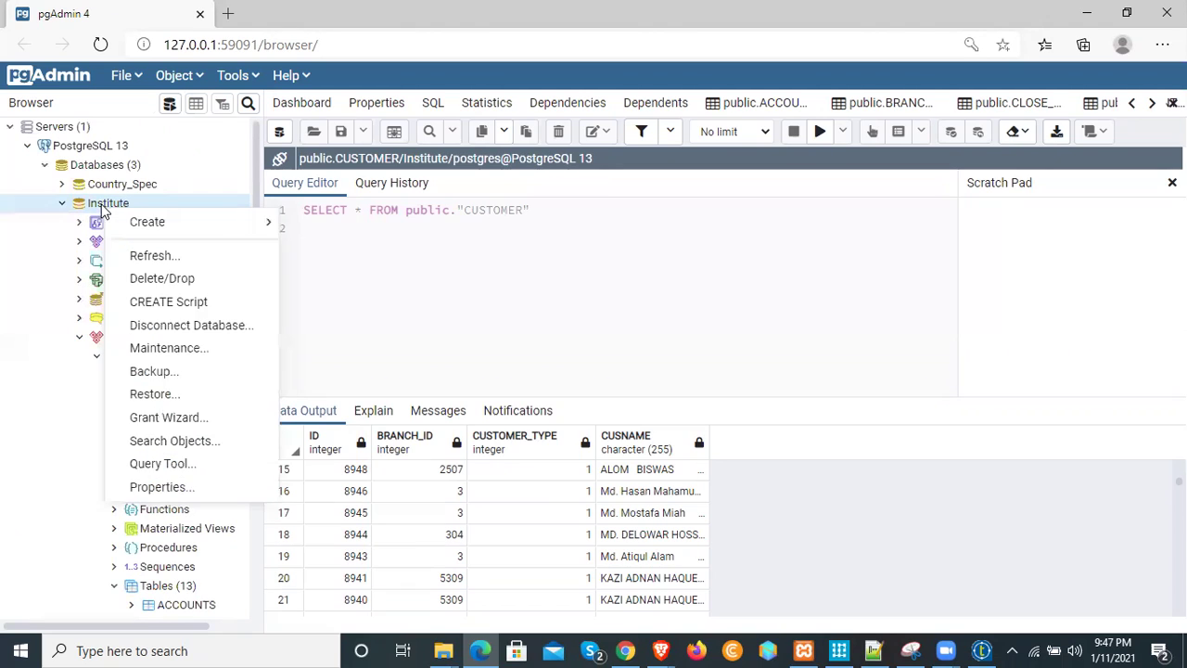
click(156, 372)
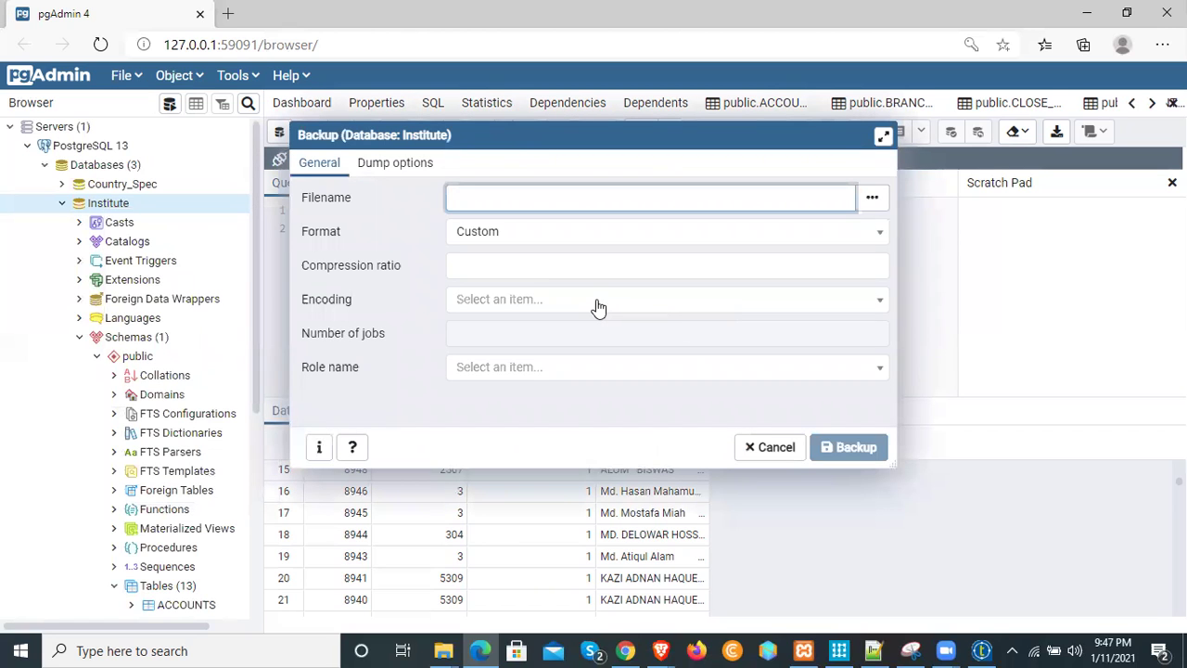
text(Inst)
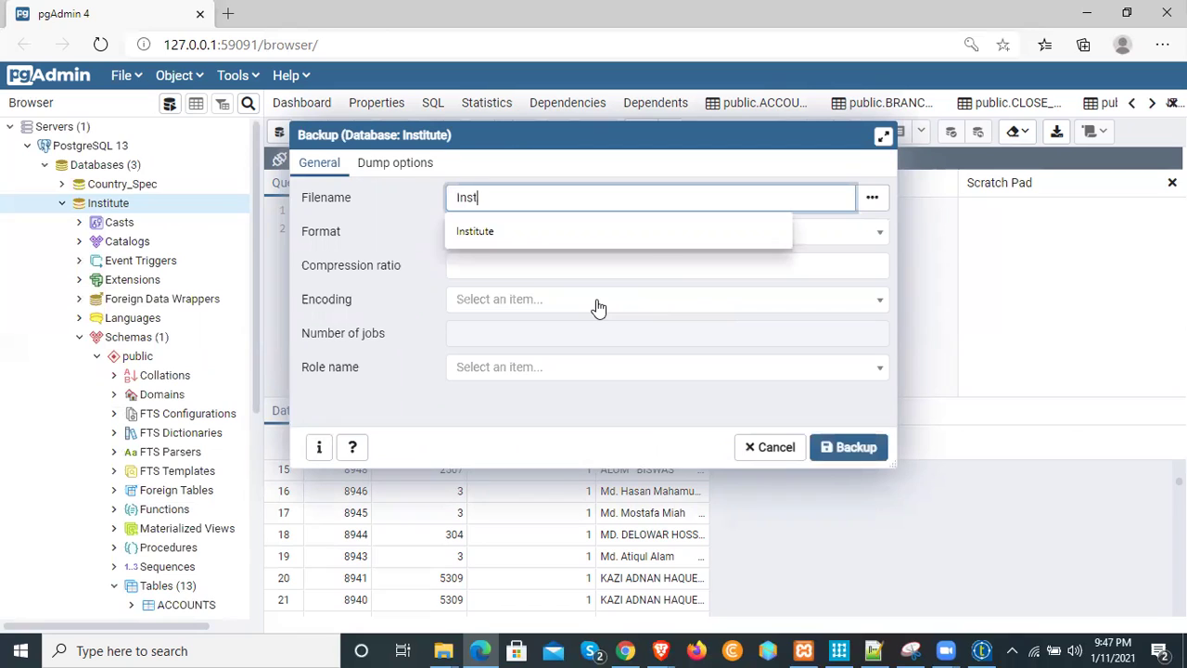
text(itute_Final)
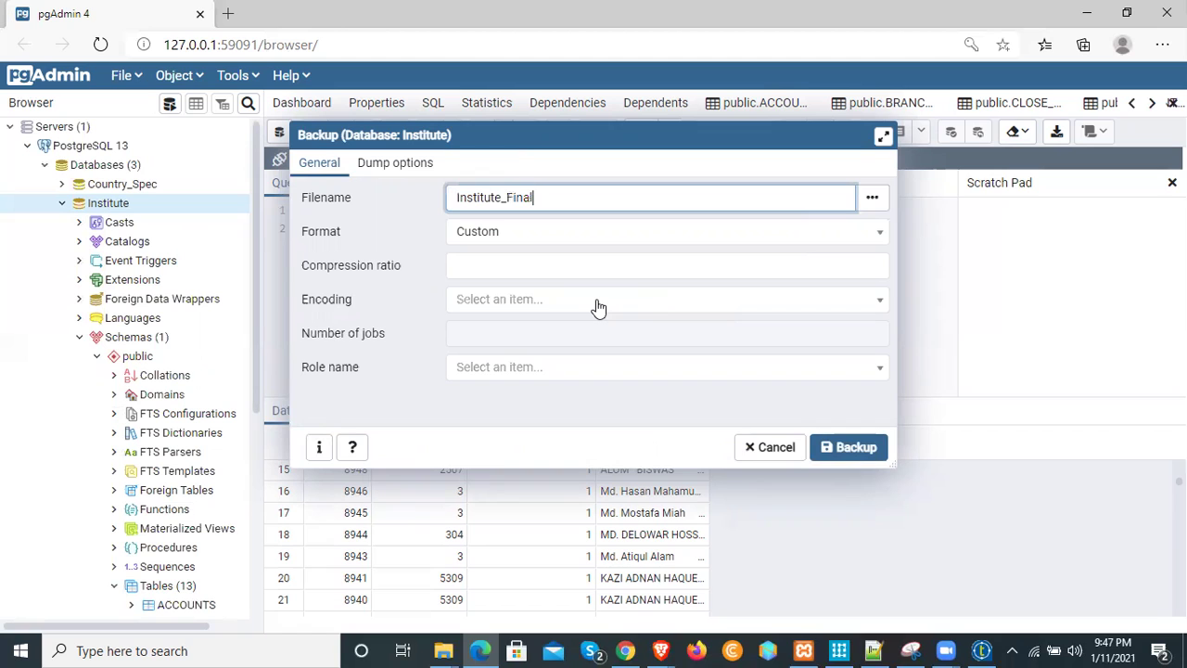
Include the Data section in the dump options and run the Institute database backup.
click(397, 164)
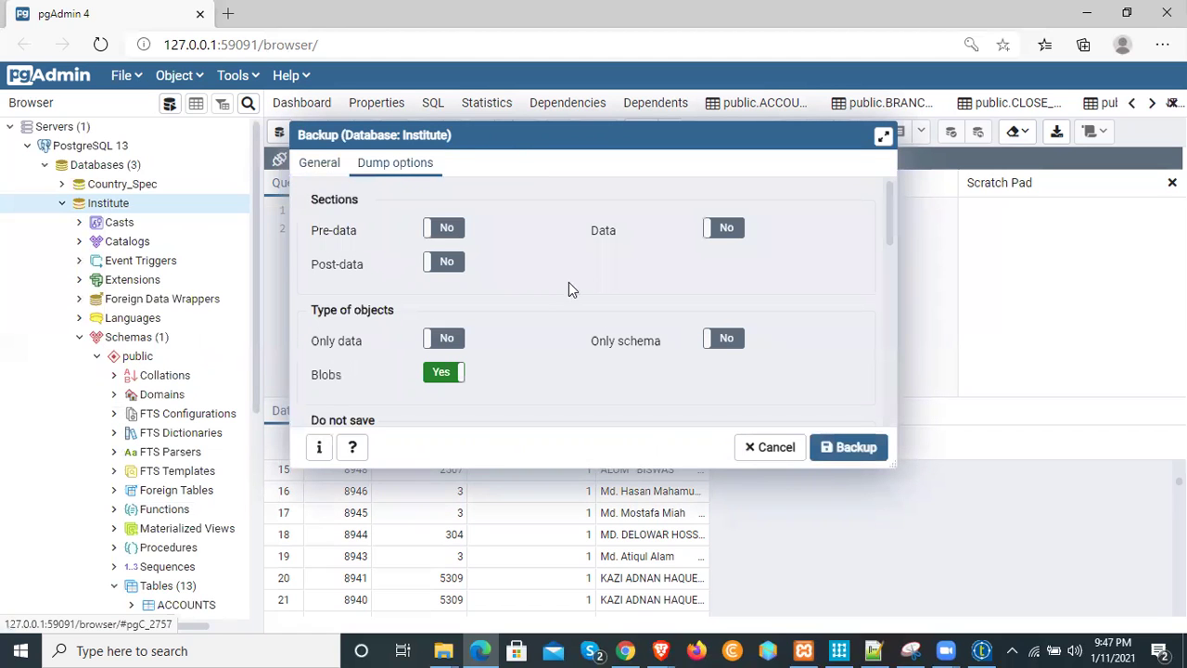
click(719, 232)
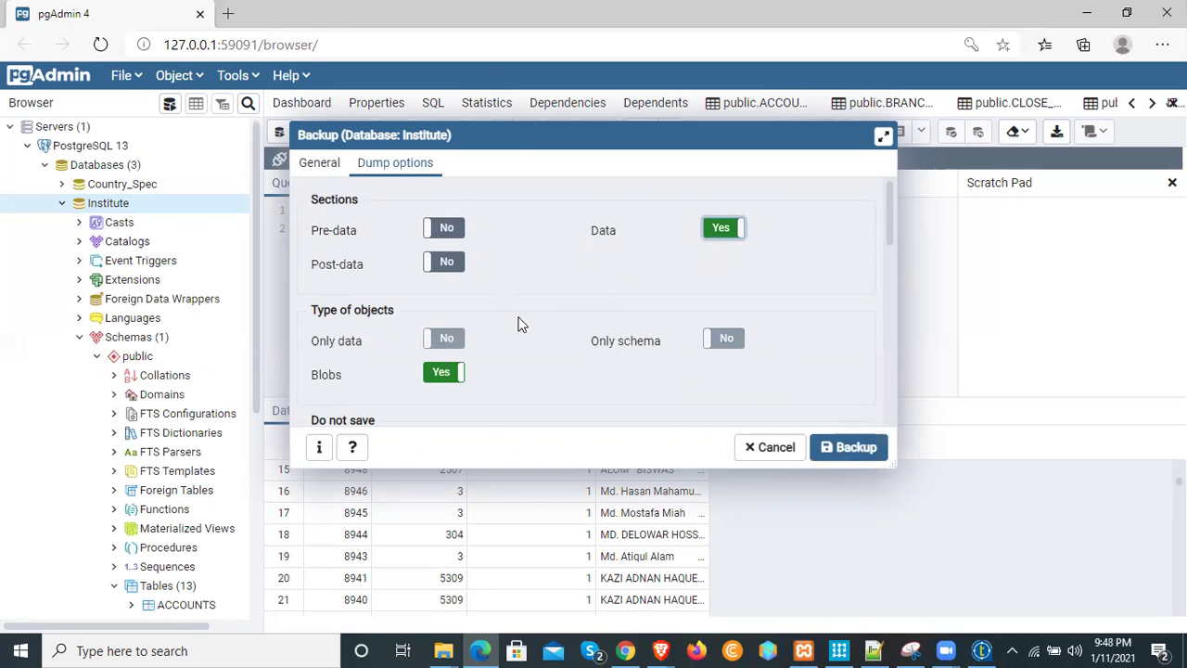
scroll(566, 357, down, 3)
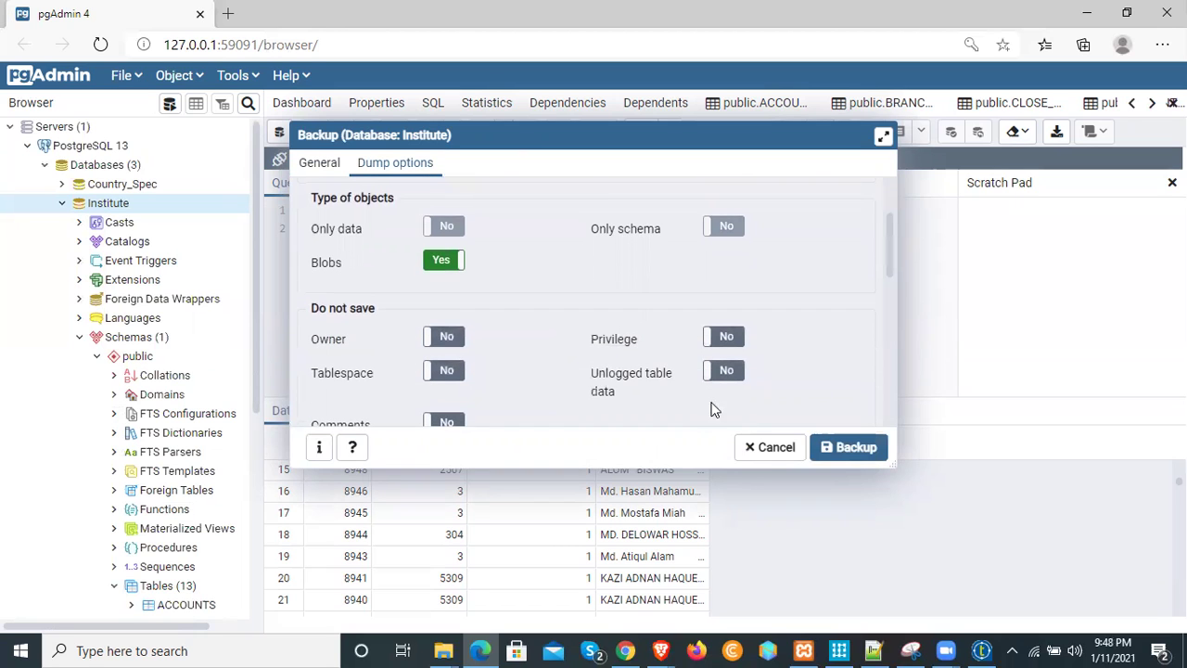
click(852, 449)
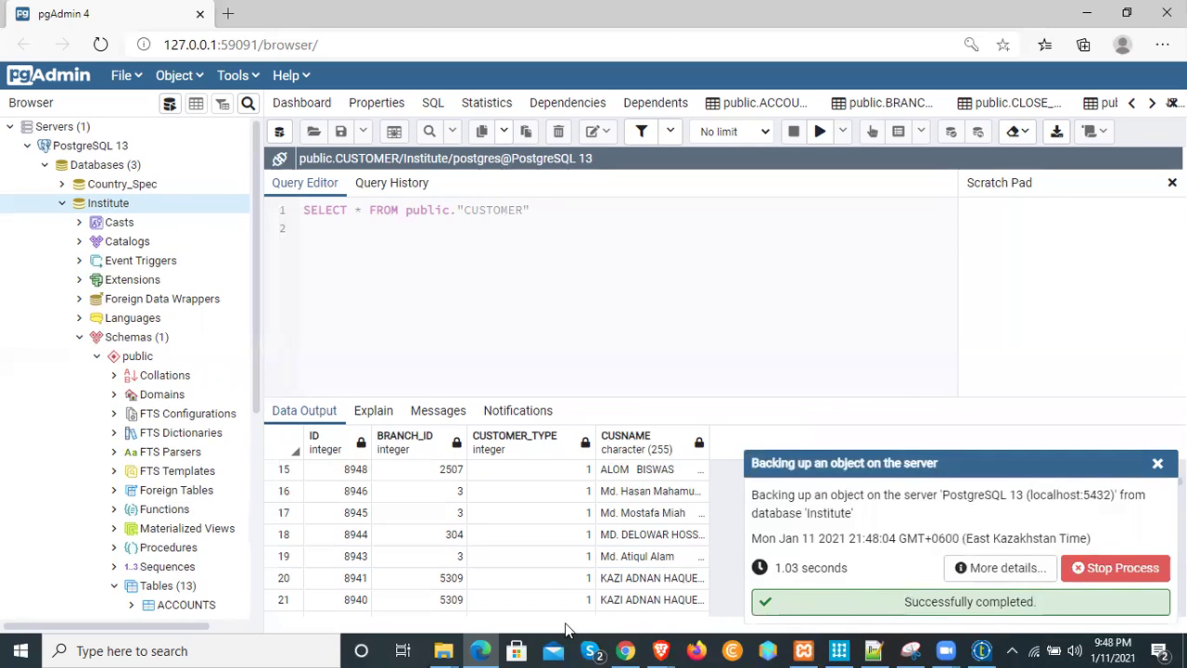
Switch to File Explorer and check the Documents folder for the Institute_Final backup file.
click(443, 648)
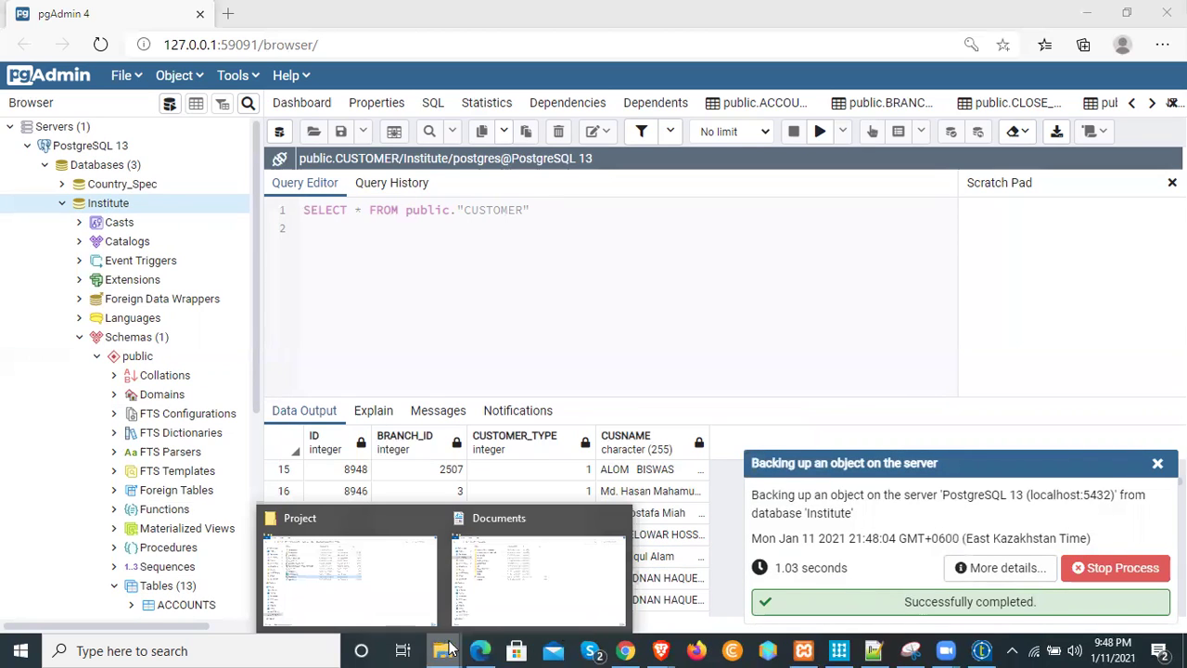
click(522, 610)
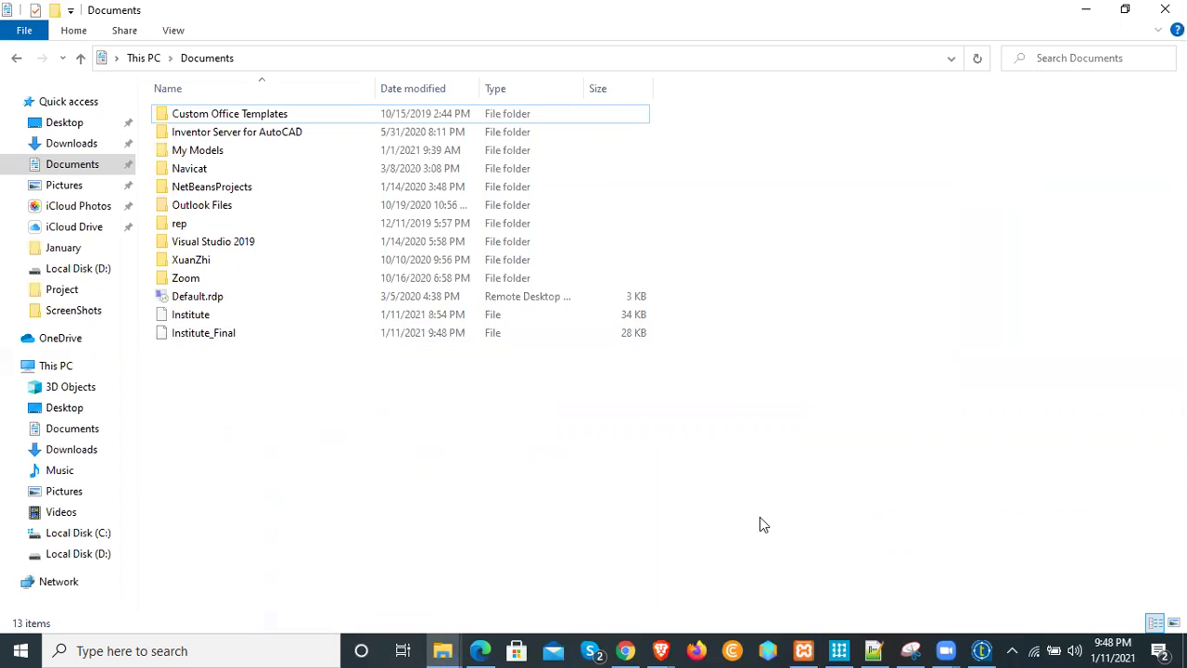
Recap the project by viewing the ER diagram in erwin, cis_customer in phpMyAdmin, the CSV files in Notepad++ and the Finance job in Talend.
click(840, 649)
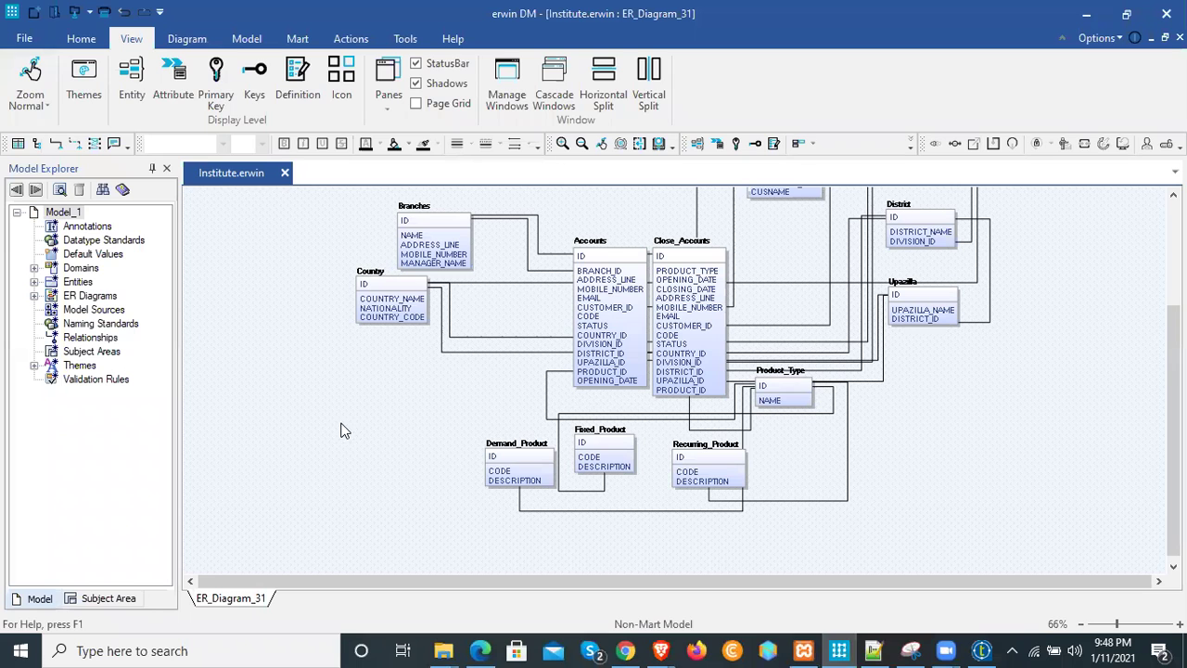
click(625, 651)
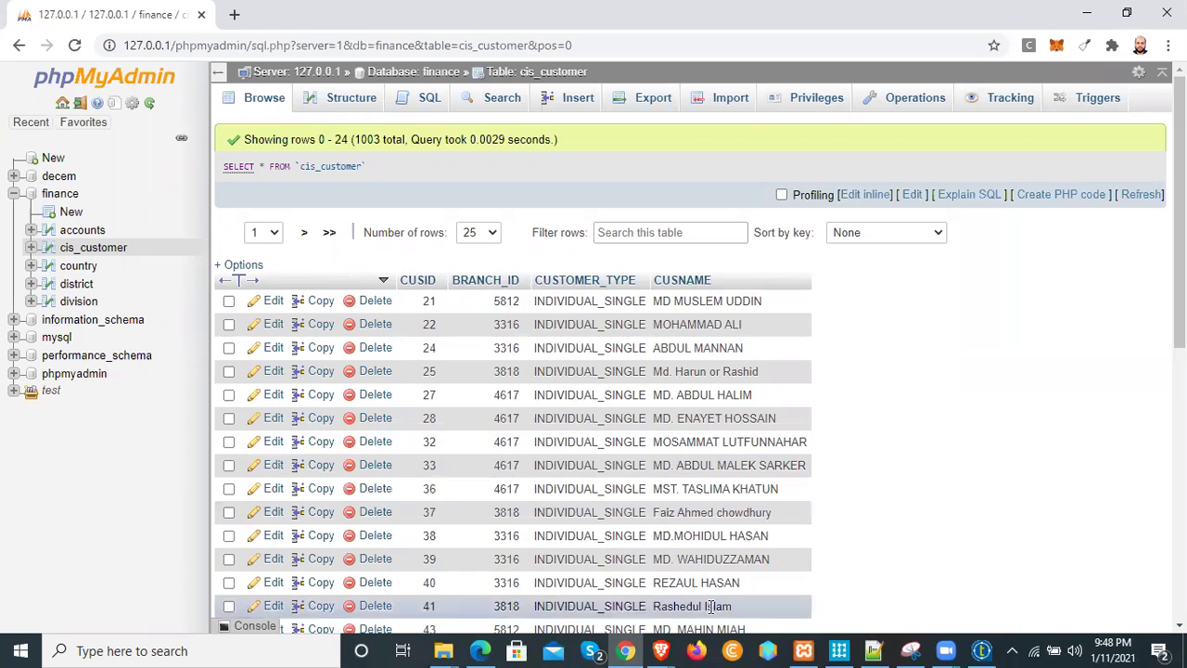
click(874, 650)
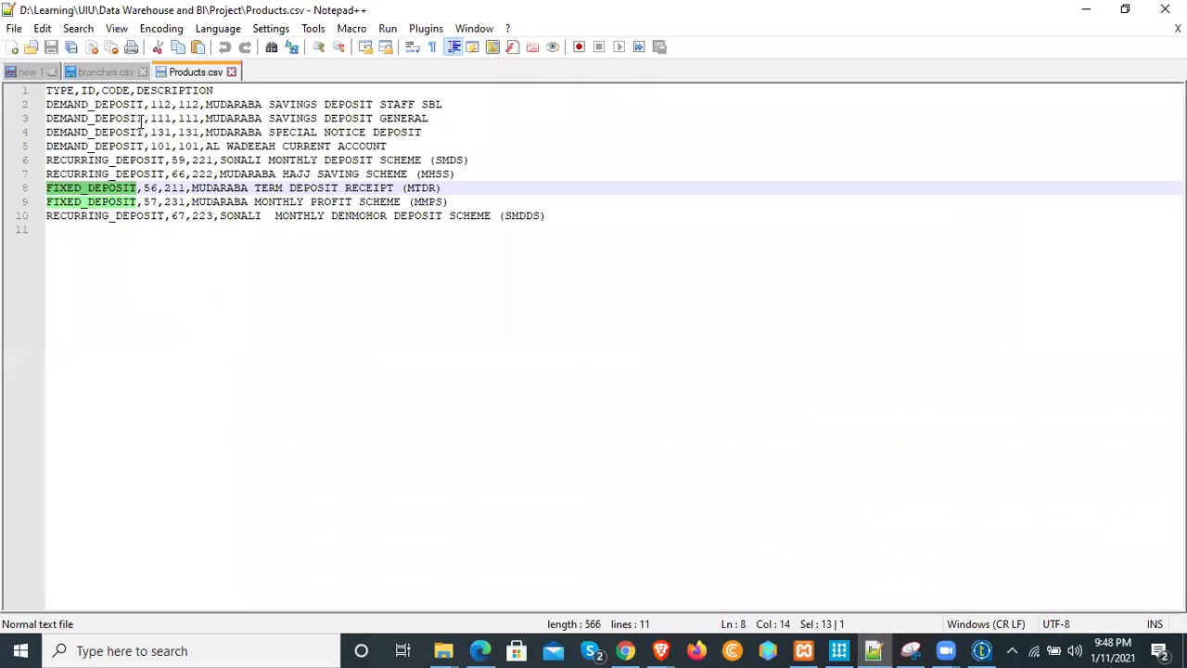
click(96, 72)
key(ctrl+Tab)
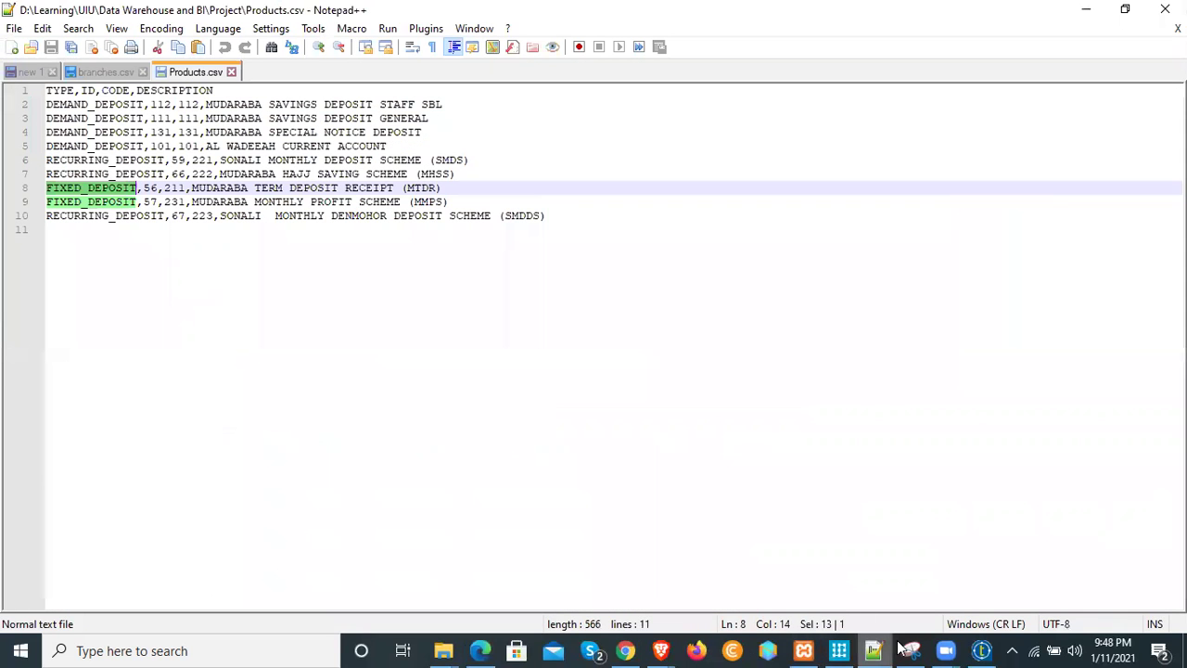
click(840, 651)
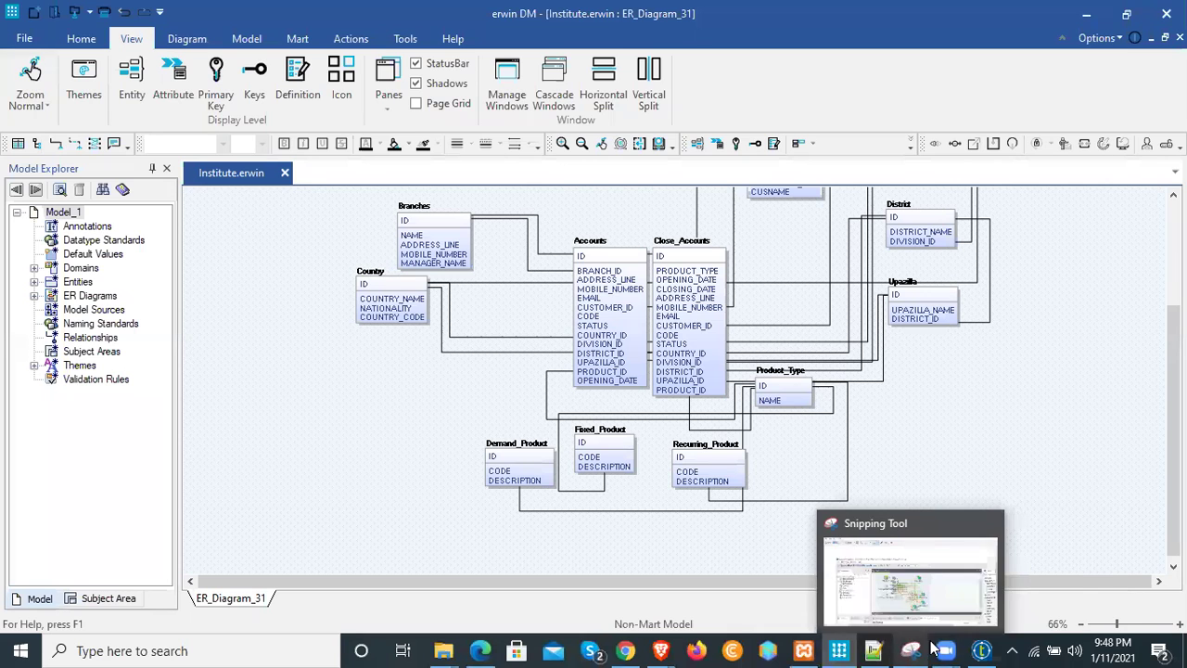
click(982, 650)
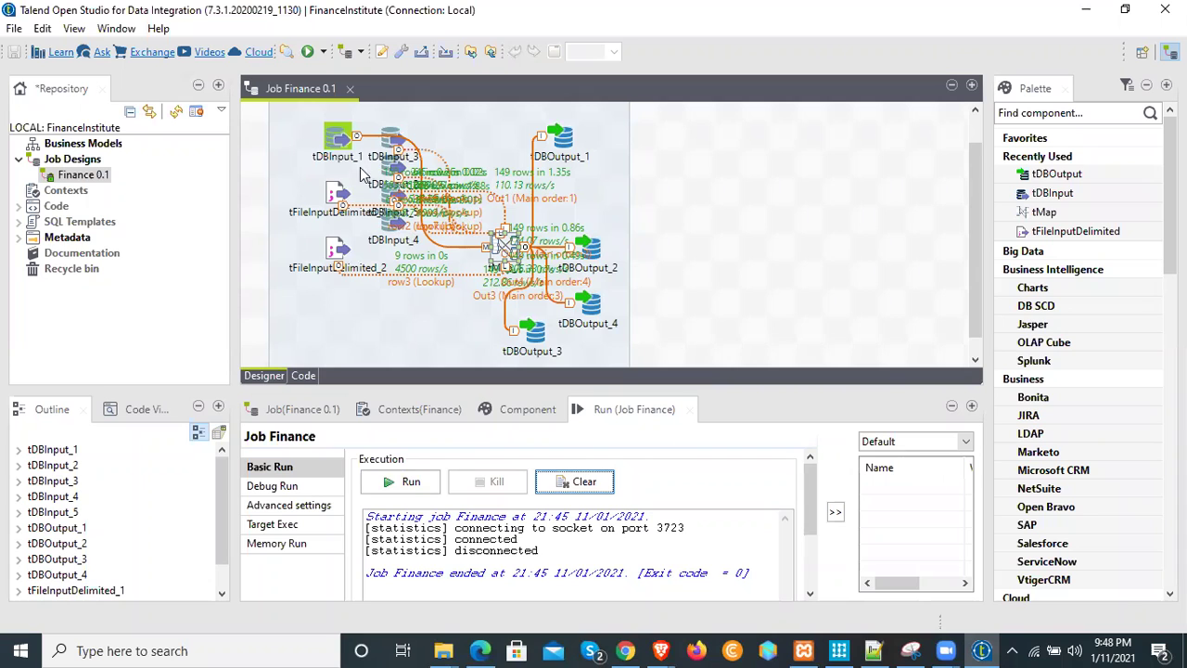
Switch back to pgAdmin, dismiss the backup notification and select the ACCOUNTS table.
click(481, 650)
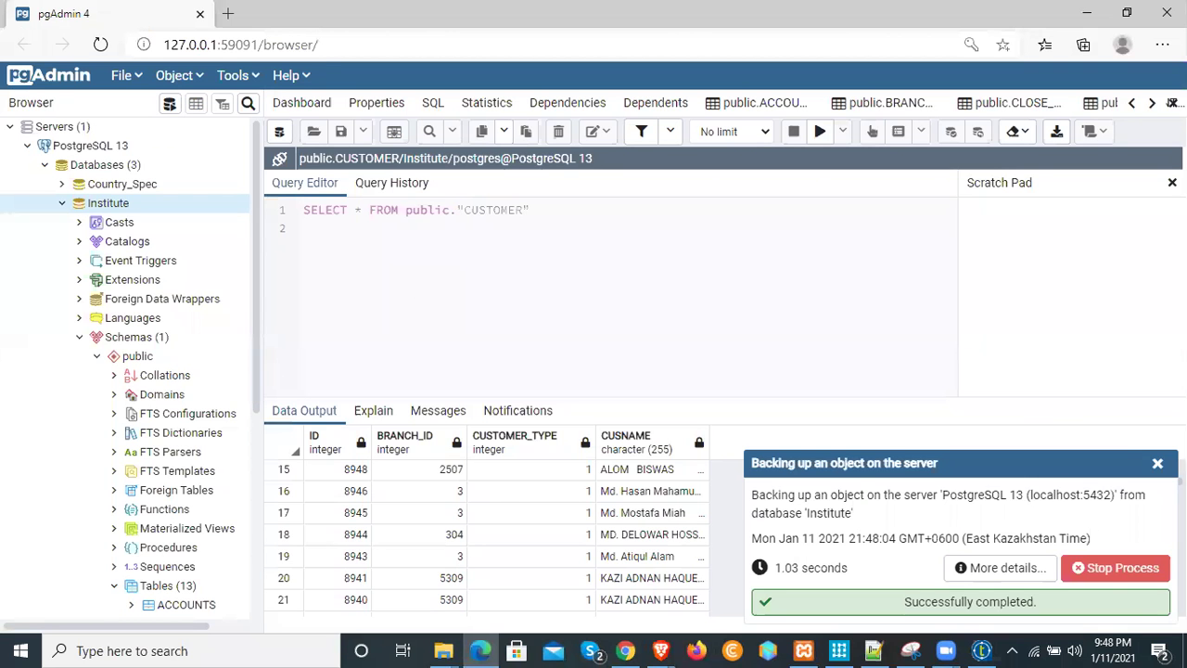
click(1157, 463)
scroll(212, 390, down, 3)
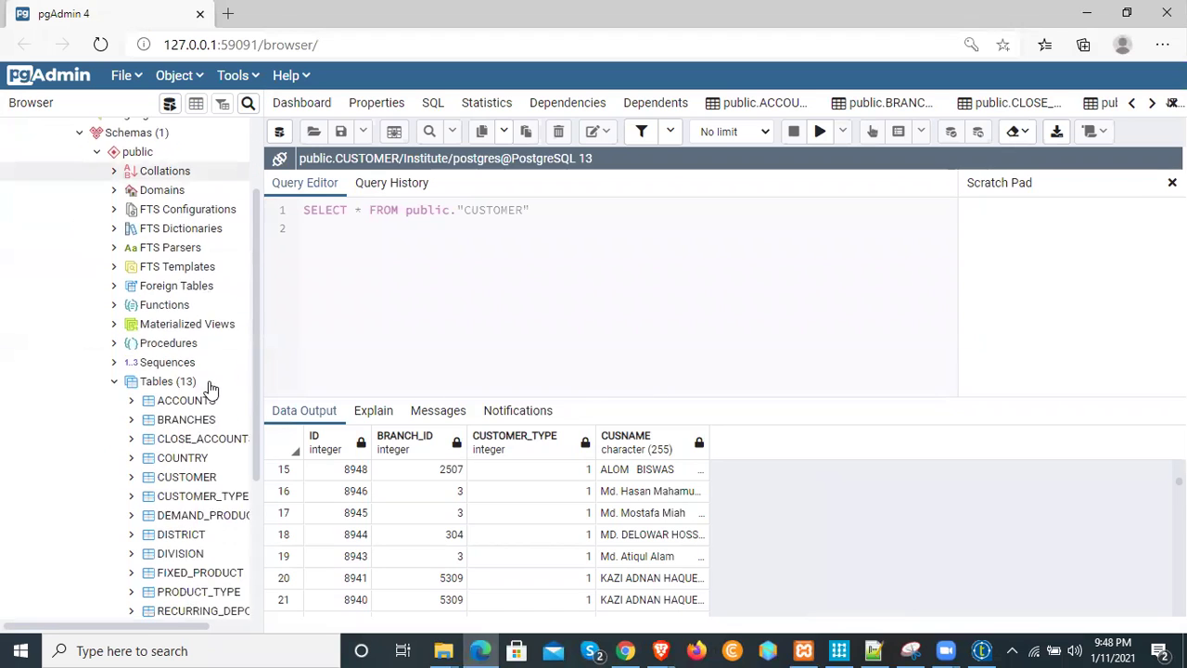
scroll(209, 389, down, 1)
click(195, 383)
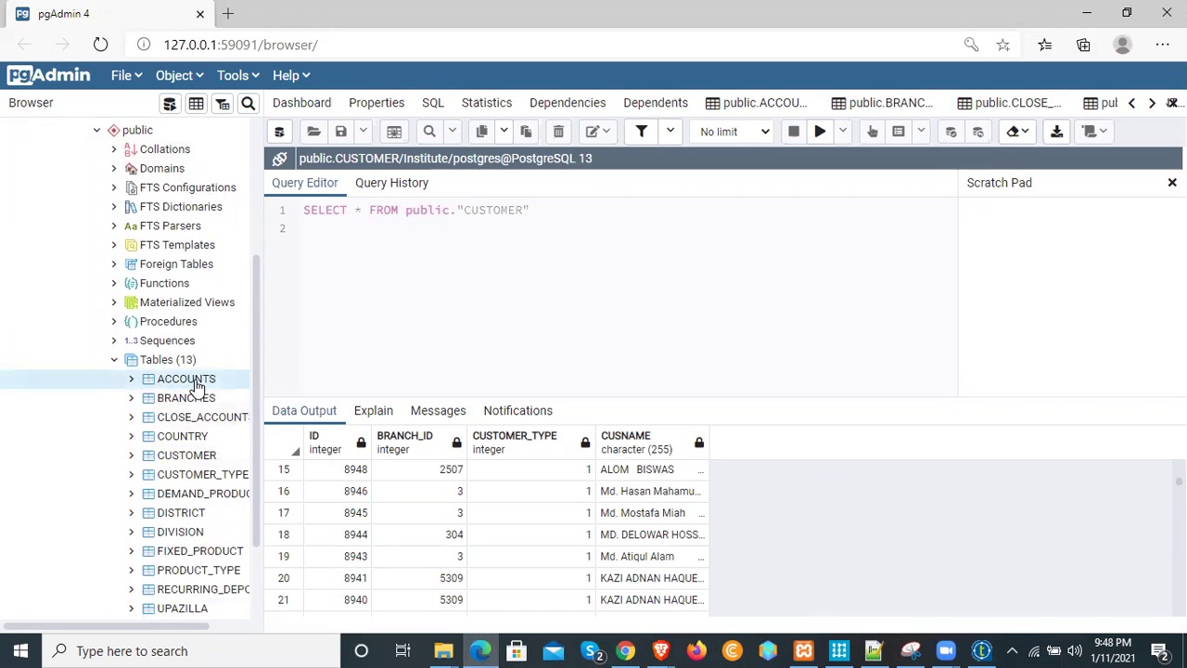